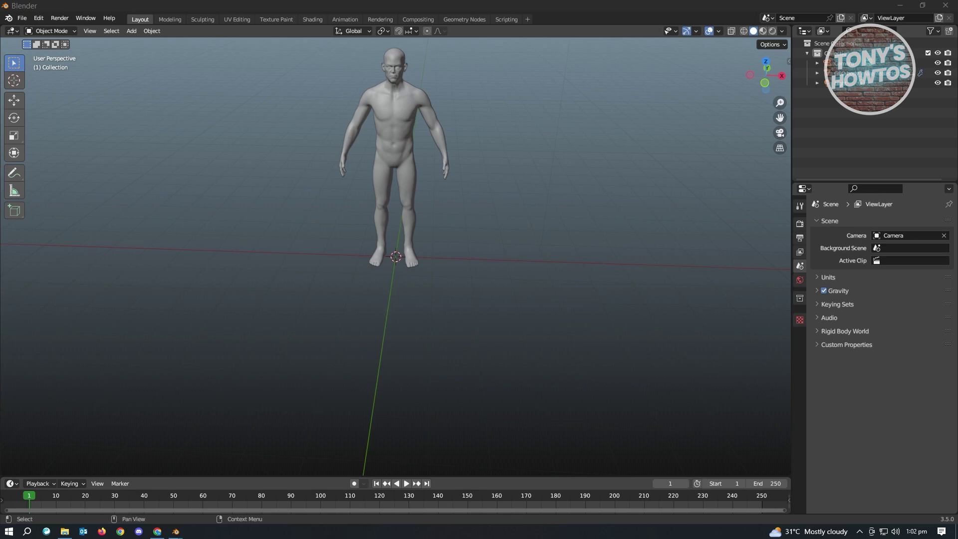
# Add a single-bone armature at the origin, inspect it, then delete it
pyautogui.moveTo(574, 209)
pyautogui.mouseDown(button='middle')
pyautogui.moveTo(630, 199)
pyautogui.moveTo(592, 201)
pyautogui.moveTo(573, 246)
pyautogui.moveTo(582, 268)
pyautogui.moveTo(578, 229)
pyautogui.moveTo(552, 214)
pyautogui.moveTo(586, 213)
pyautogui.mouseUp(button='middle')
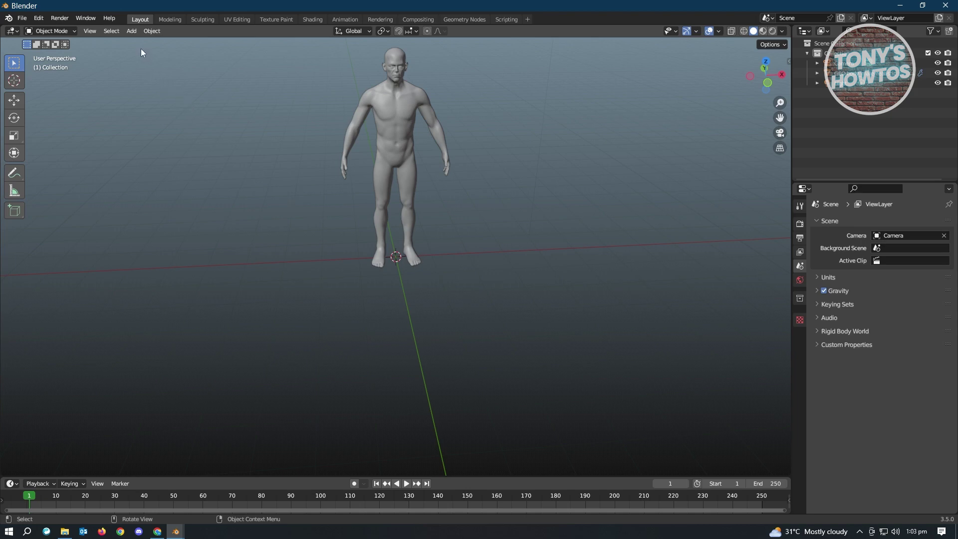
pyautogui.click(133, 33)
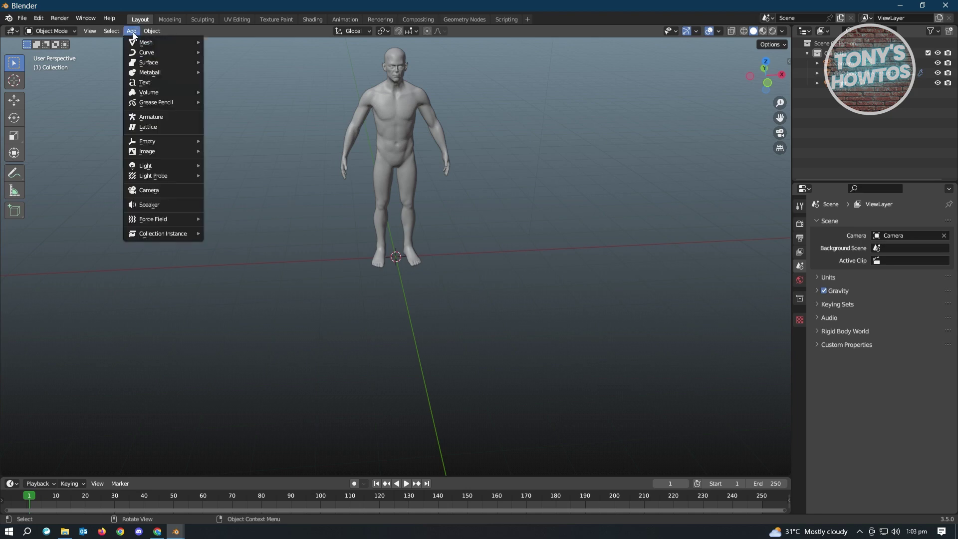
pyautogui.click(160, 117)
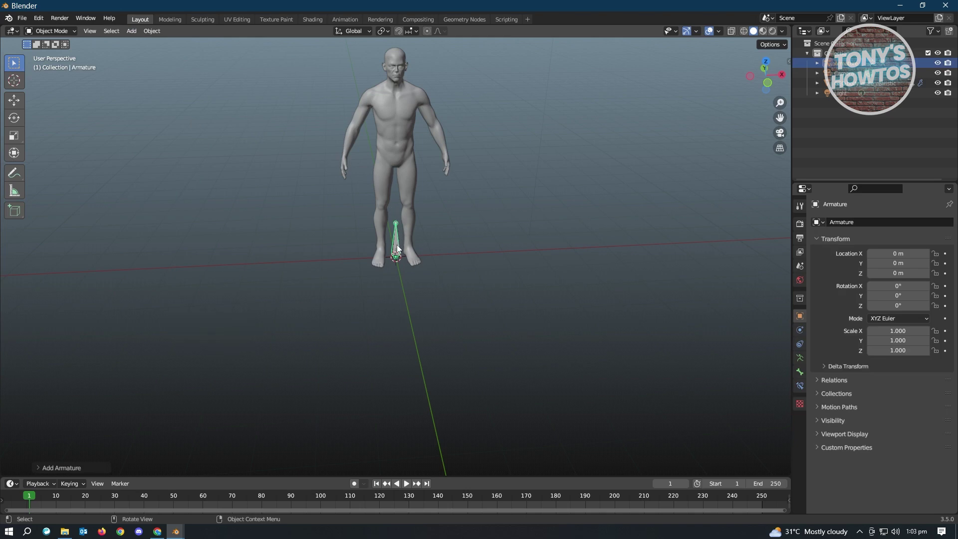
pyautogui.moveTo(427, 262)
pyautogui.mouseDown(button='middle')
pyautogui.moveTo(496, 247)
pyautogui.moveTo(427, 248)
pyautogui.mouseUp(button='middle')
pyautogui.scroll(8, 433, 261)
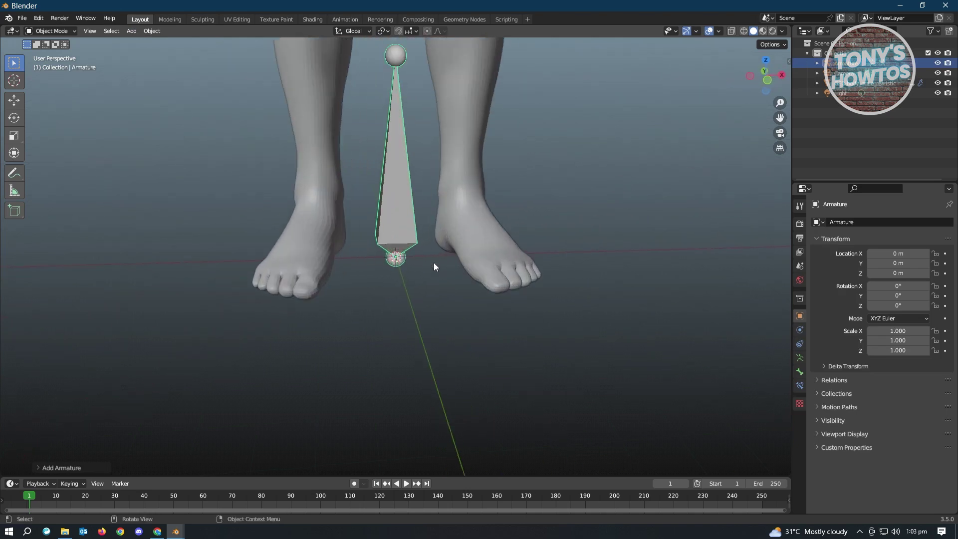
pyautogui.scroll(-7, 411, 212)
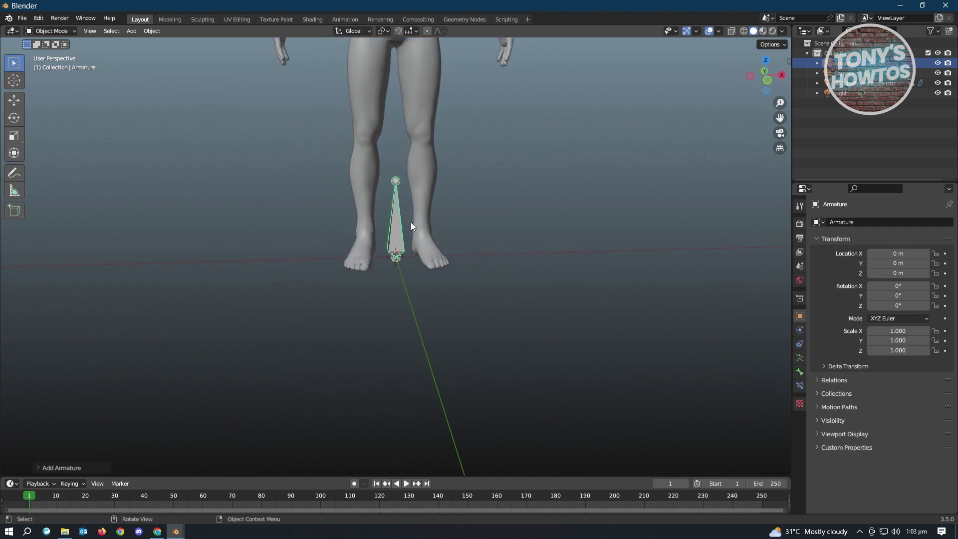
pyautogui.scroll(-4, 409, 226)
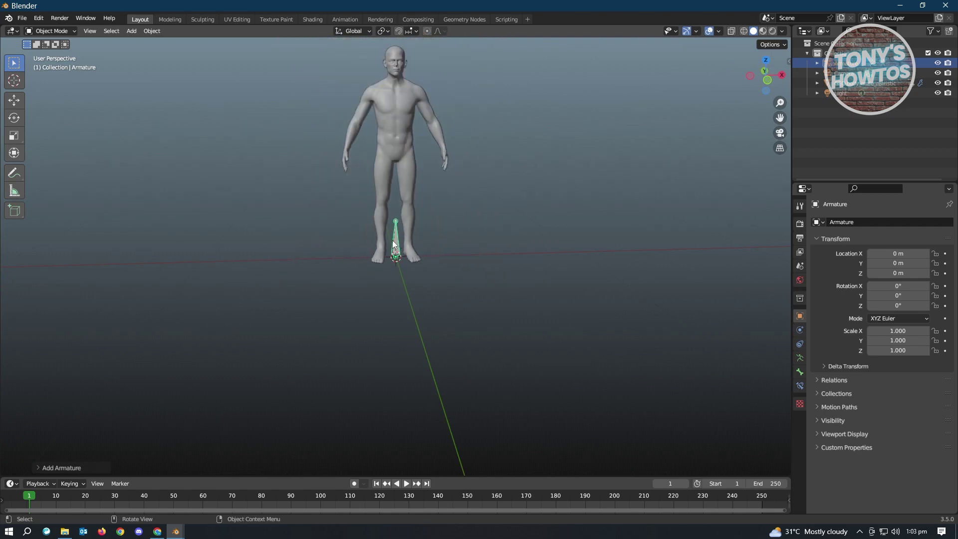
pyautogui.press('Delete')
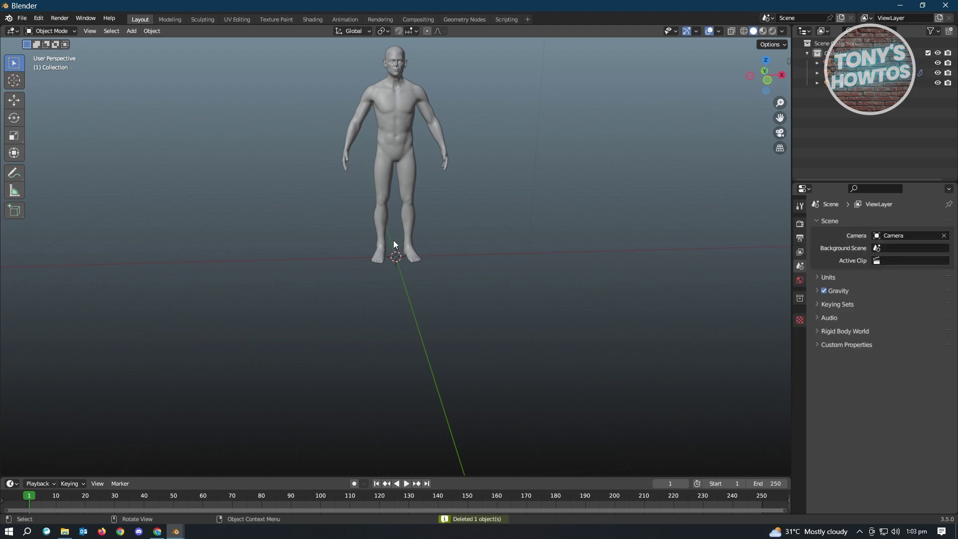
pyautogui.moveTo(558, 184); pyautogui.dragTo(565, 187, button='middle')
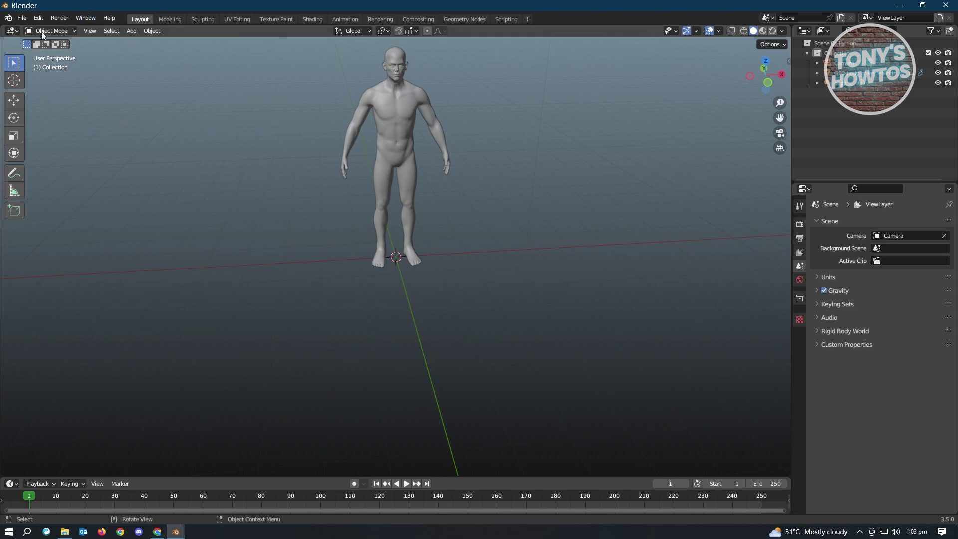
# Search Add-ons for 'rigif', enable Rigging: Rigify, and close the Preferences window
pyautogui.click(41, 17)
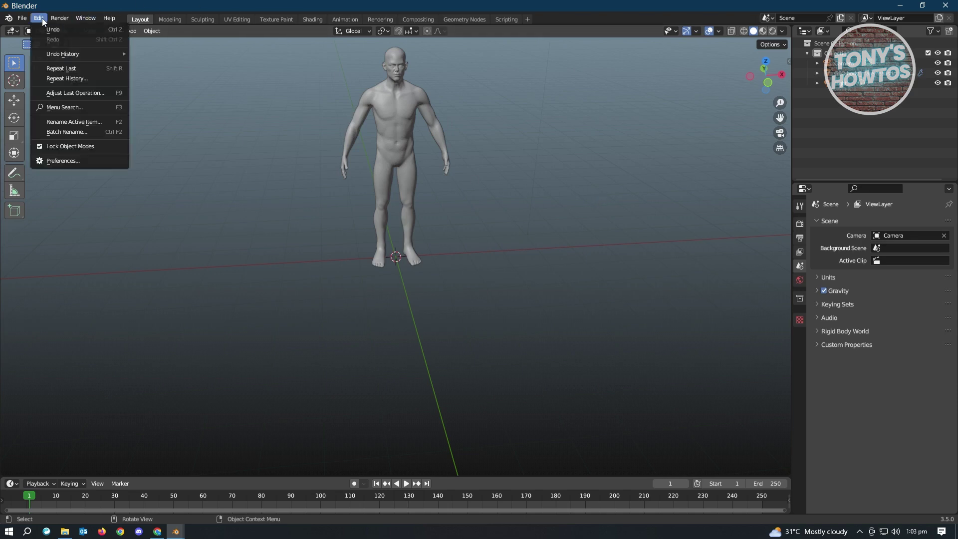
pyautogui.click(73, 160)
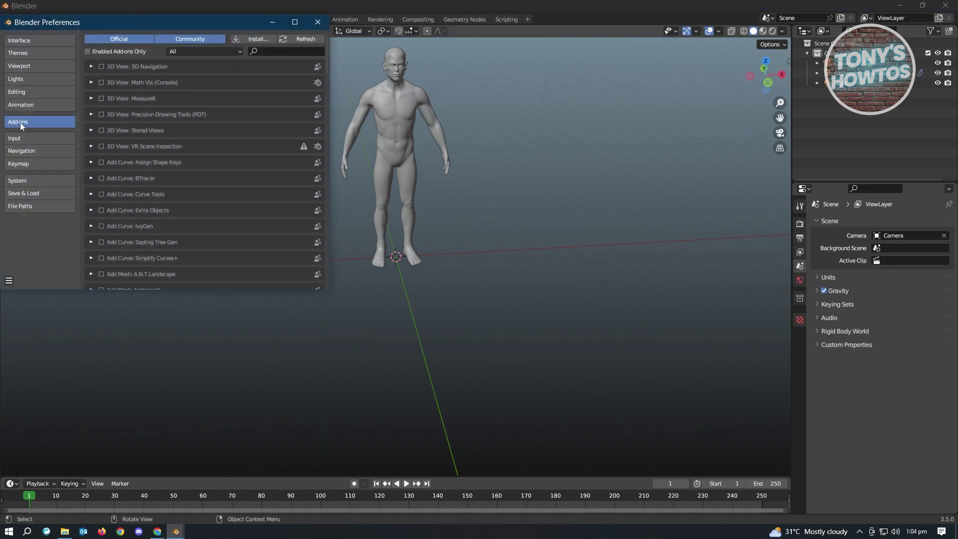
pyautogui.click(277, 51)
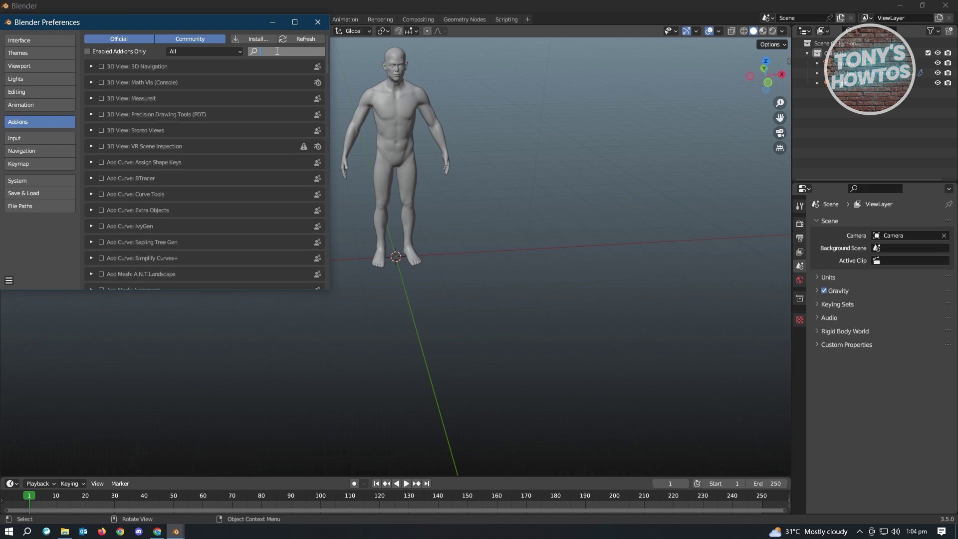
pyautogui.write('rigify')
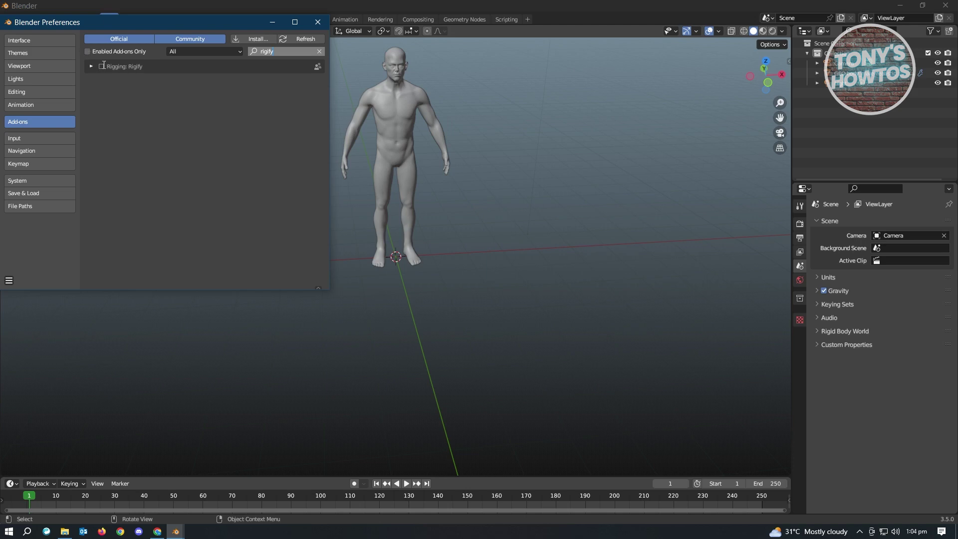
pyautogui.click(100, 67)
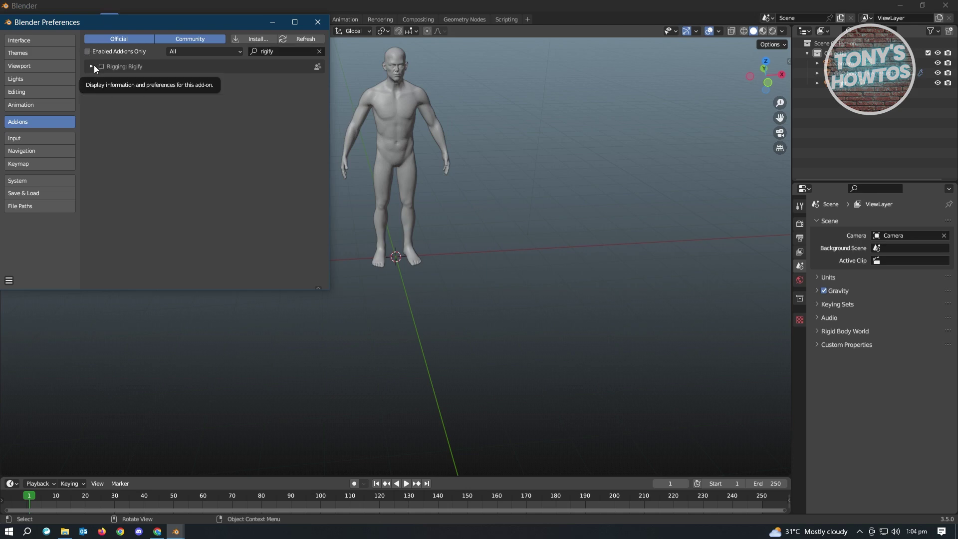
pyautogui.click(93, 65)
pyautogui.click(101, 67)
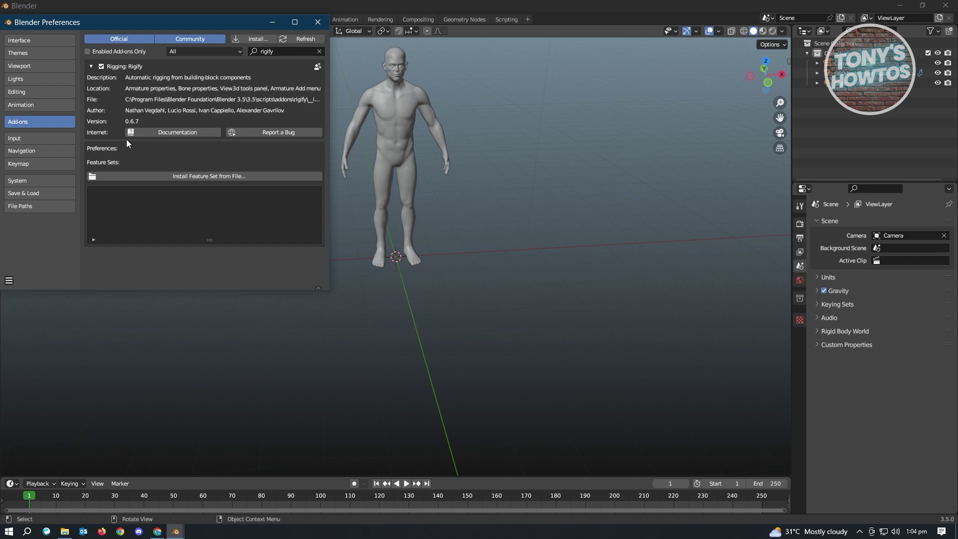
pyautogui.moveTo(219, 24); pyautogui.dragTo(325, 109)
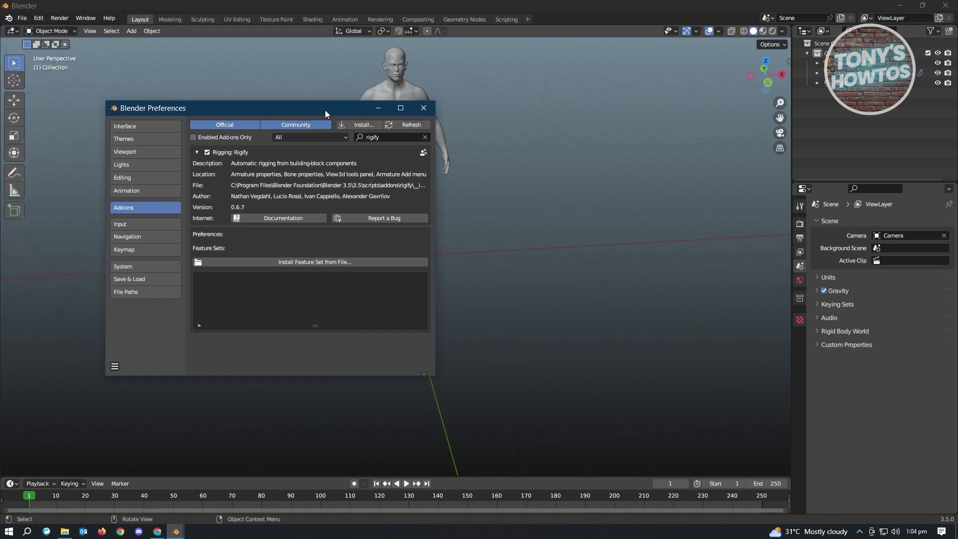
pyautogui.click(424, 115)
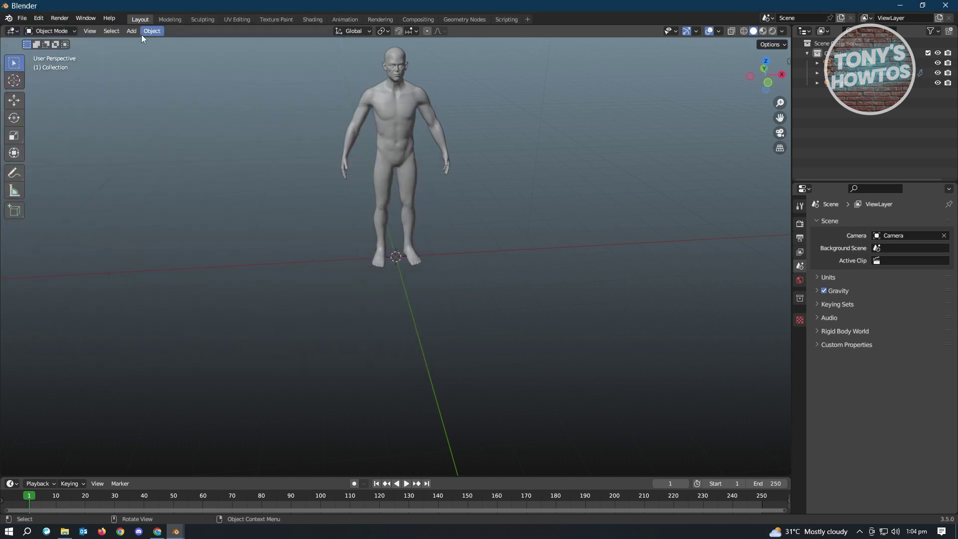
# Add a Human (Meta-Rig) armature and orbit to see it at the model's feet
pyautogui.click(131, 32)
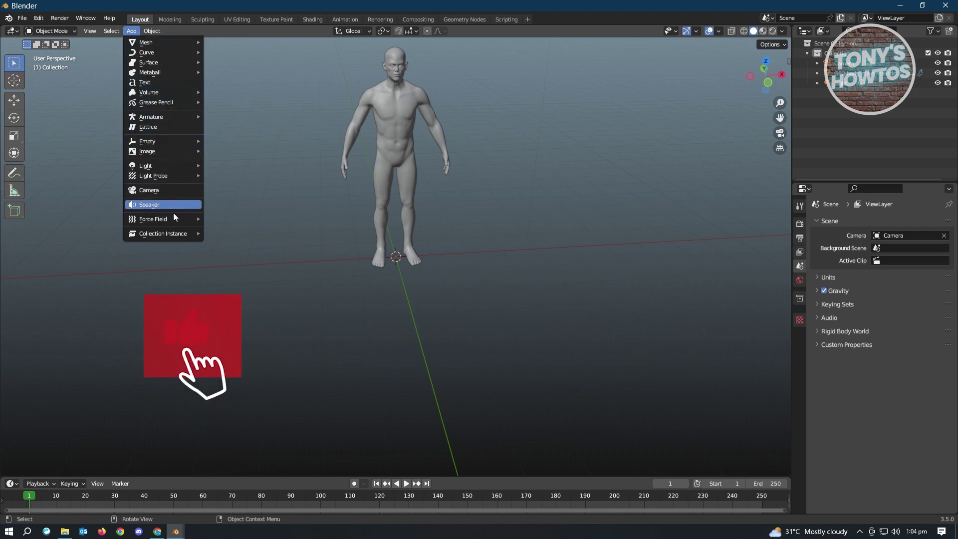
pyautogui.moveTo(169, 121)
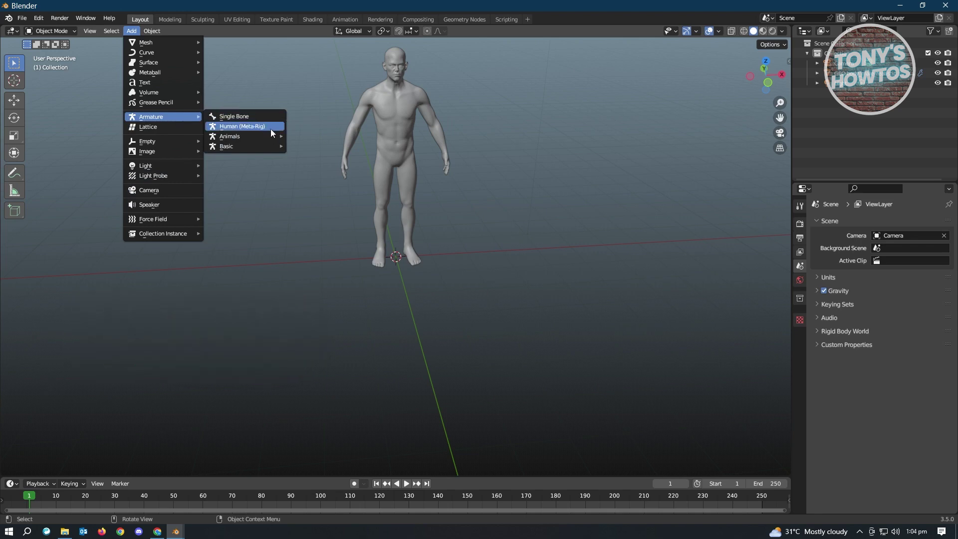
pyautogui.click(242, 127)
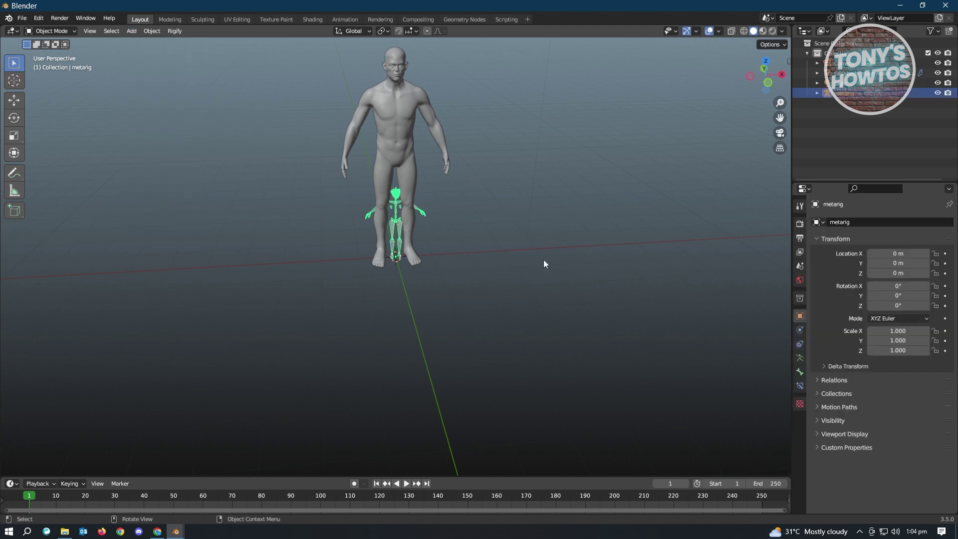
pyautogui.moveTo(544, 264); pyautogui.dragTo(531, 250, button='middle')
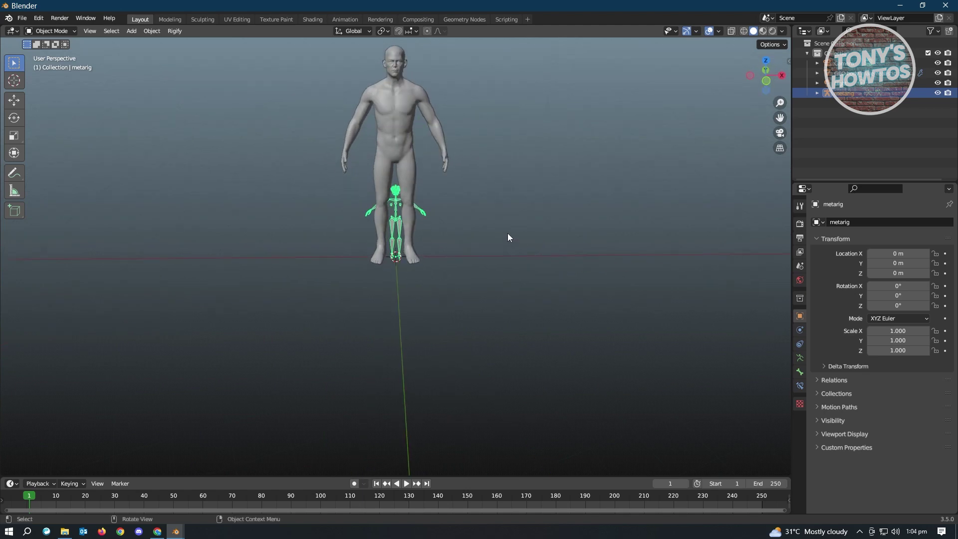
pyautogui.moveTo(509, 235)
pyautogui.mouseDown(button='middle')
pyautogui.moveTo(352, 254)
pyautogui.moveTo(518, 235)
pyautogui.mouseUp(button='middle')
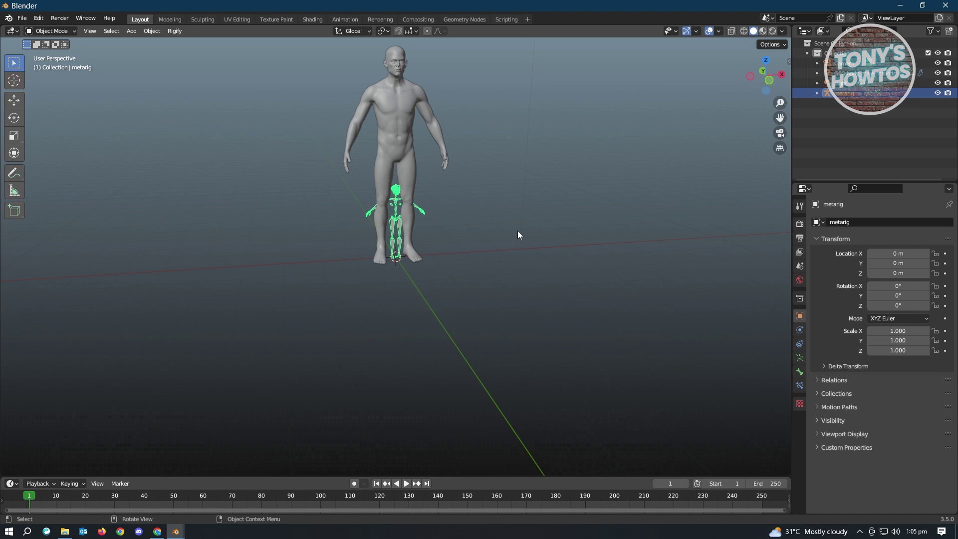
# In front orthographic view, scale the metarig up to 2.702 to match the body's height
pyautogui.press('KP_1')
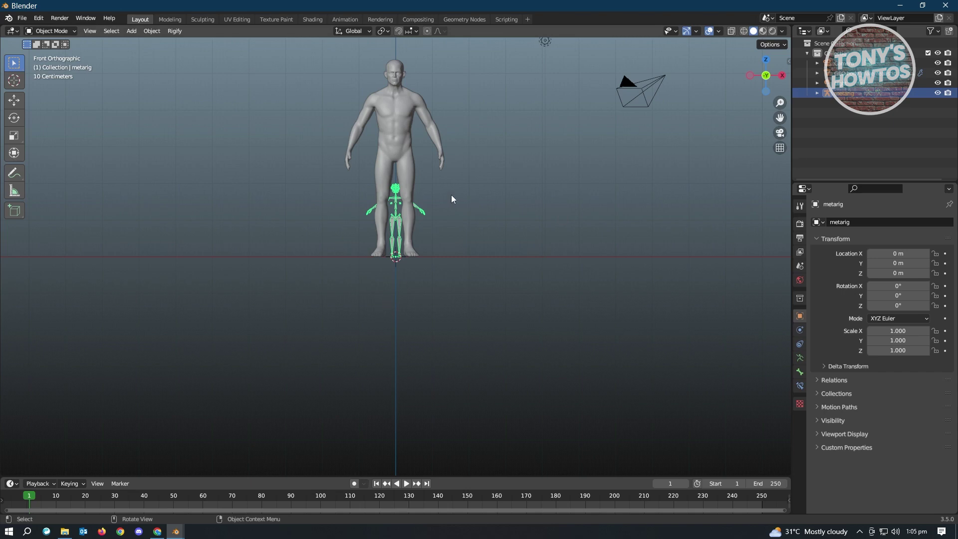
pyautogui.press('s')
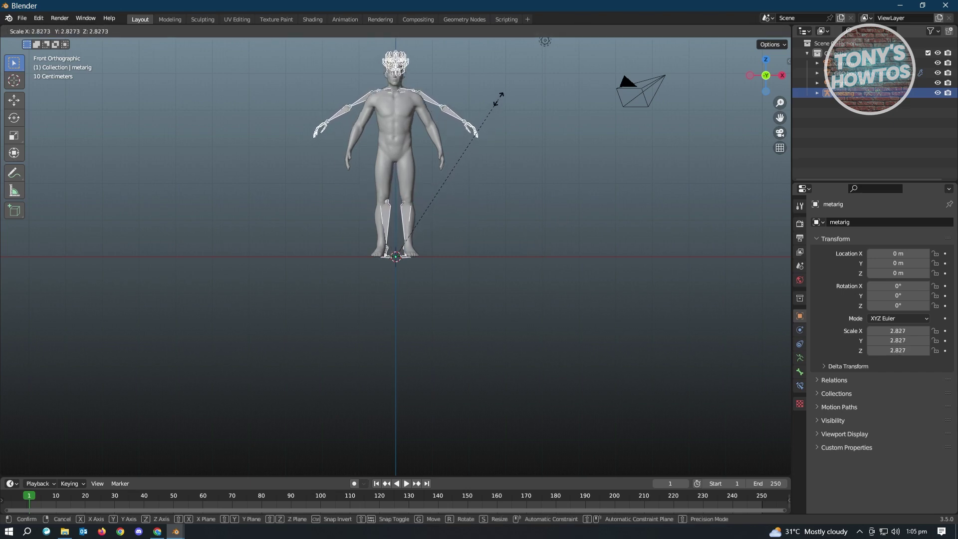
pyautogui.click(494, 106)
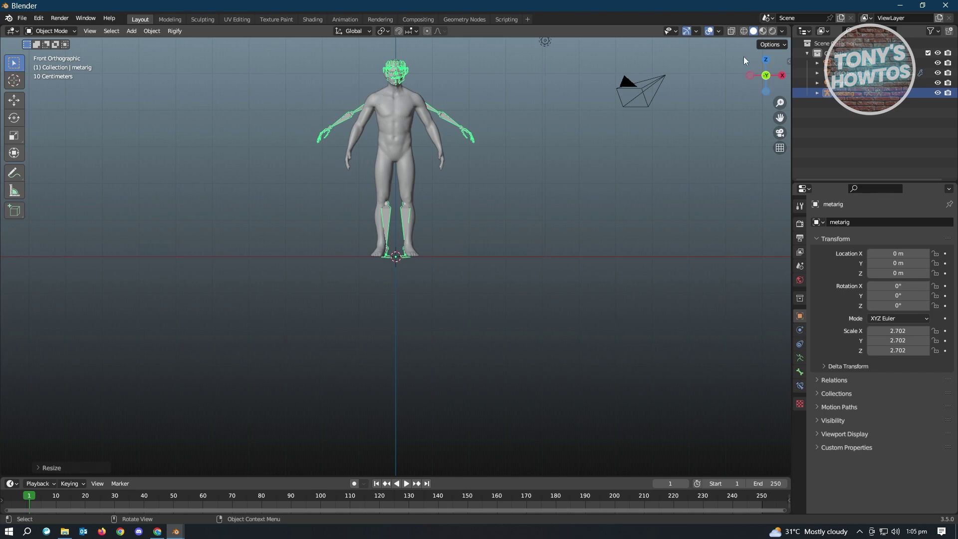
# Switch to wireframe shading and orbit to see the metarig bones through the legs and torso
pyautogui.click(744, 31)
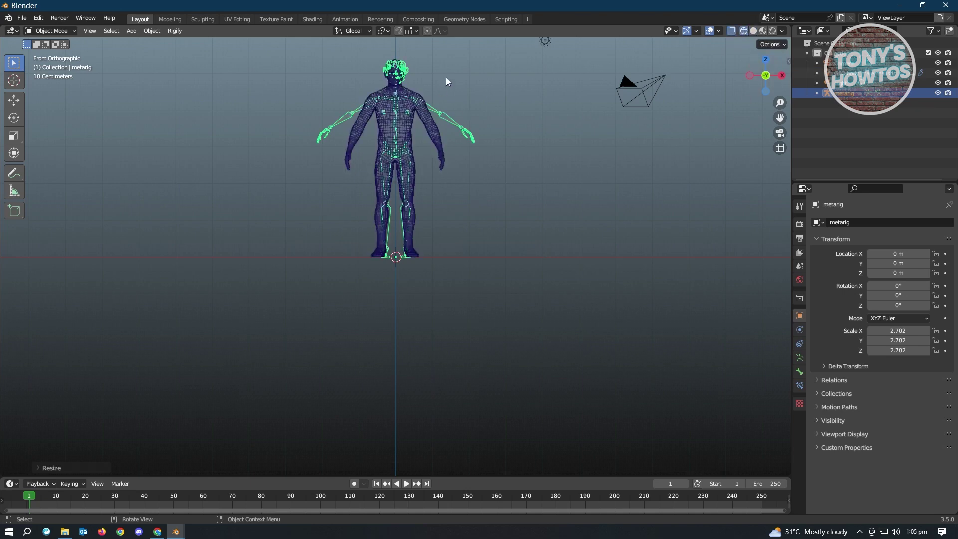
pyautogui.scroll(2, 470, 182)
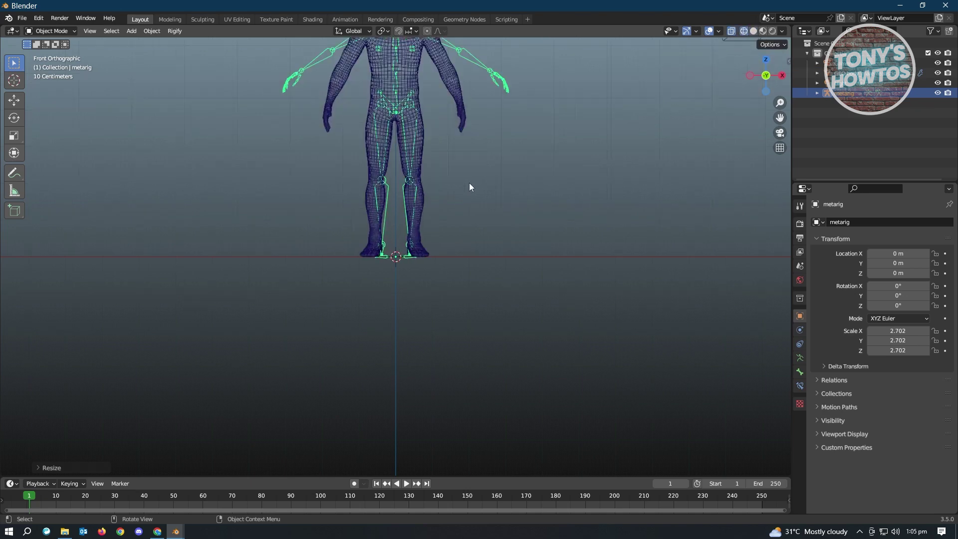
pyautogui.scroll(-2, 474, 169)
pyautogui.moveTo(485, 103); pyautogui.dragTo(487, 137, button='middle')
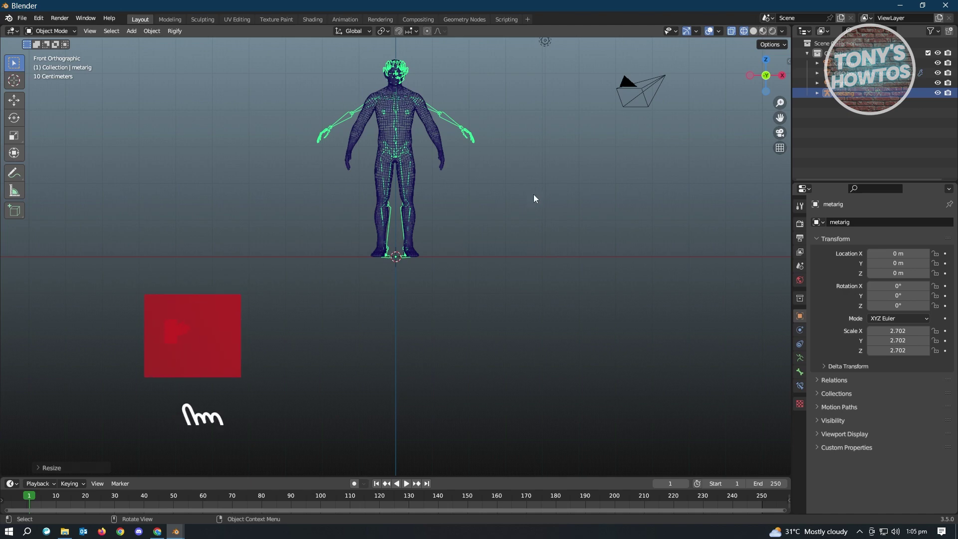
pyautogui.scroll(3, 451, 223)
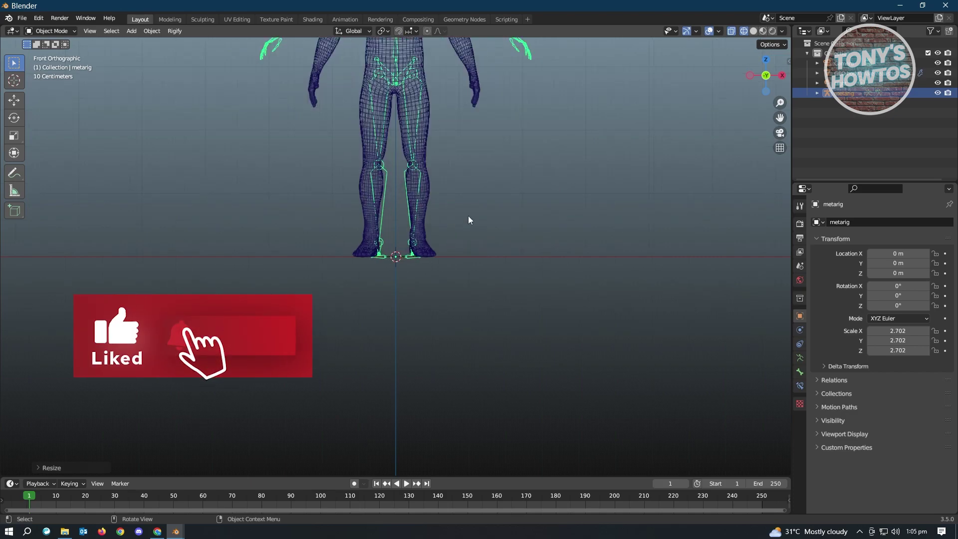
pyautogui.moveTo(487, 184); pyautogui.dragTo(497, 251, button='middle')
pyautogui.click(54, 31)
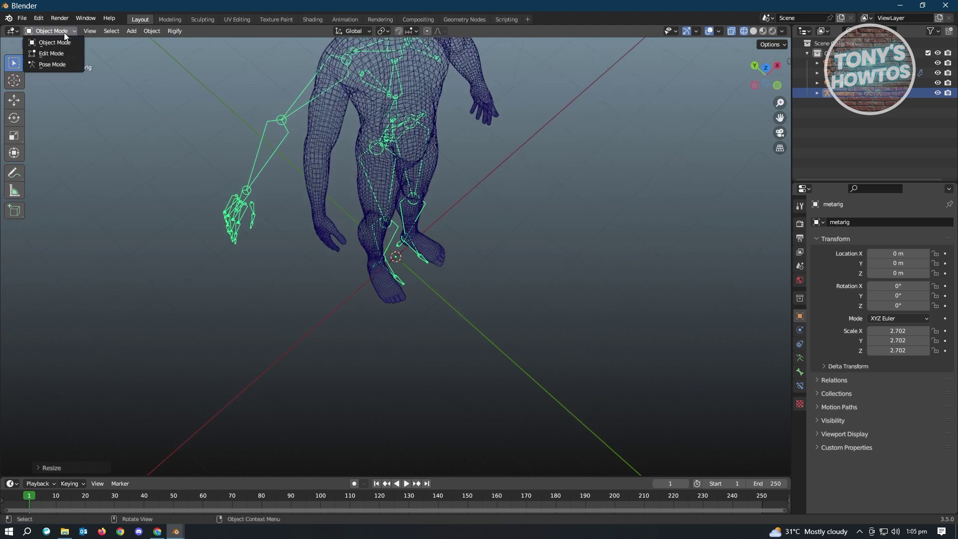
# Put the metarig in Edit Mode, deselect all bones, and orbit to face the head
pyautogui.click(51, 53)
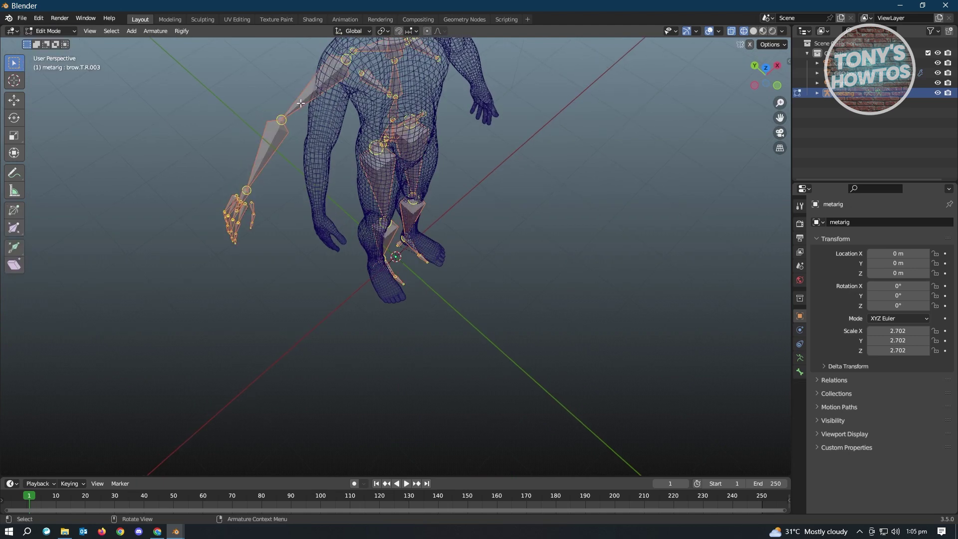
pyautogui.scroll(-3, 520, 145)
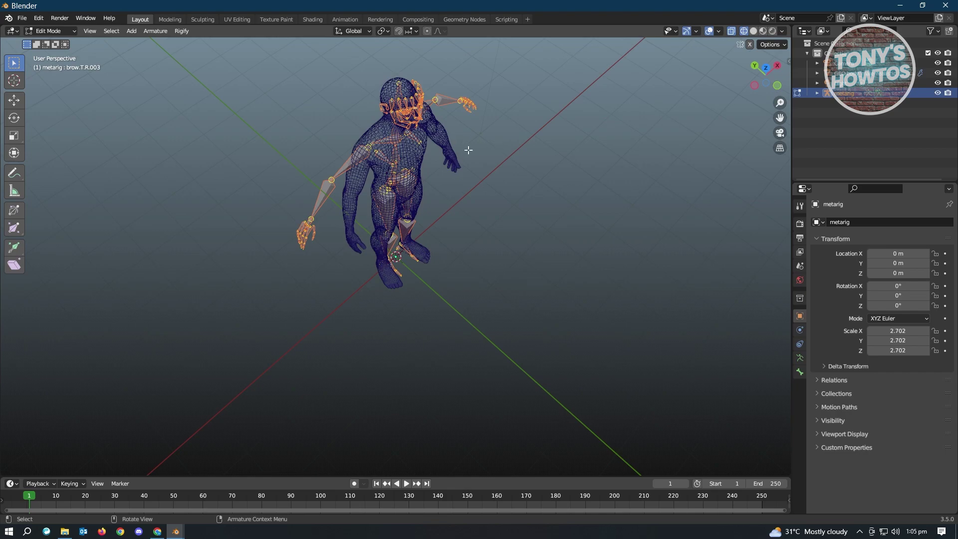
pyautogui.moveTo(468, 150); pyautogui.dragTo(417, 139, button='middle')
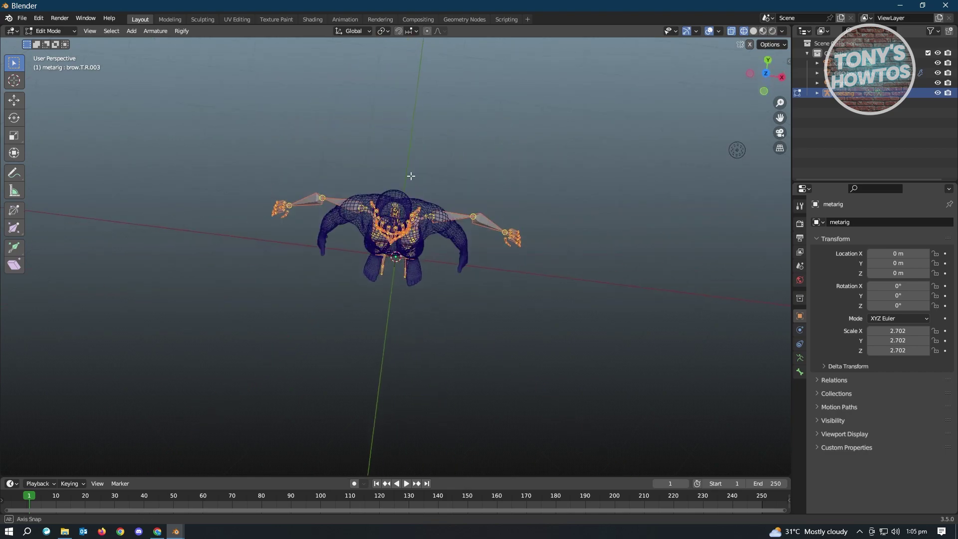
pyautogui.moveTo(411, 175); pyautogui.dragTo(444, 145, button='middle')
pyautogui.click(569, 120)
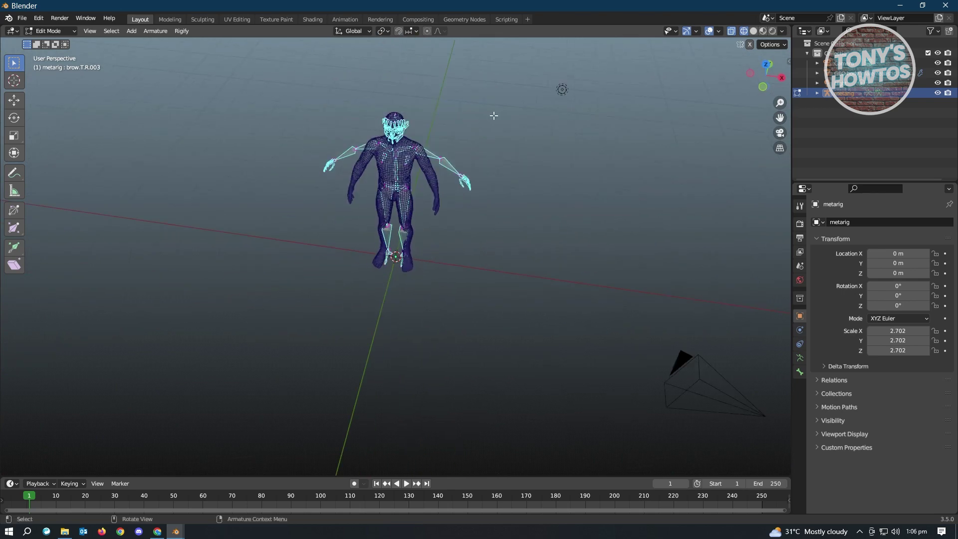
pyautogui.scroll(2, 493, 116)
# Box-select the face bones on the head and delete them, redoing after an undo
pyautogui.moveTo(372, 110); pyautogui.dragTo(445, 58)
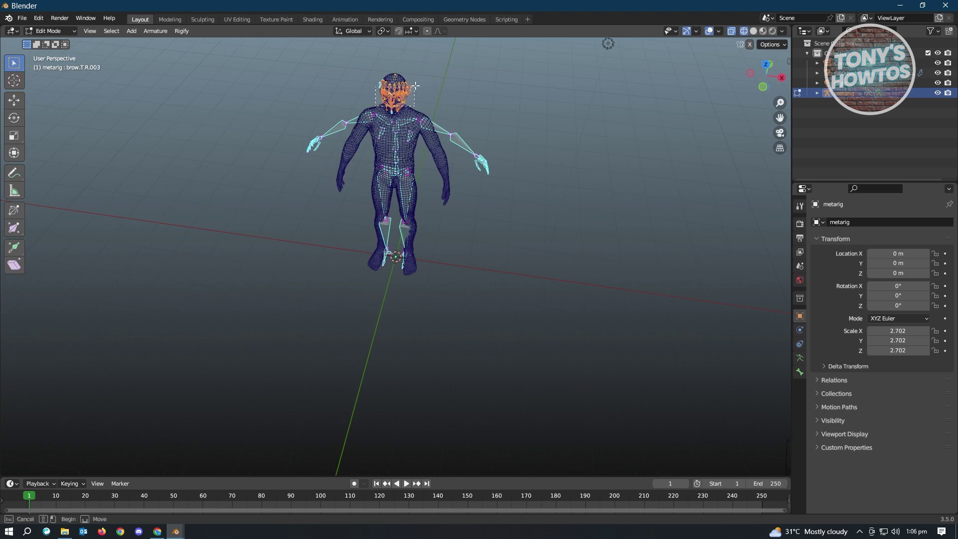
pyautogui.press('x')
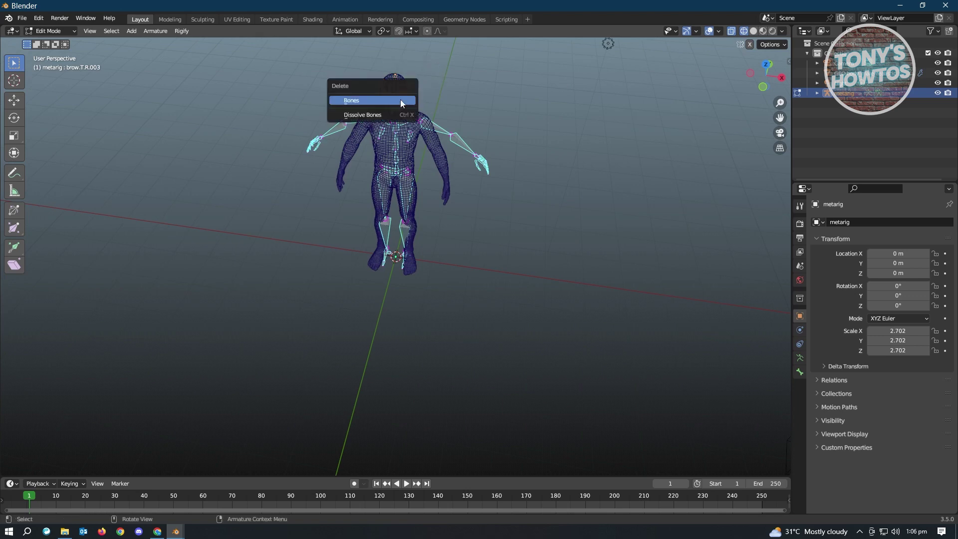
pyautogui.click(402, 101)
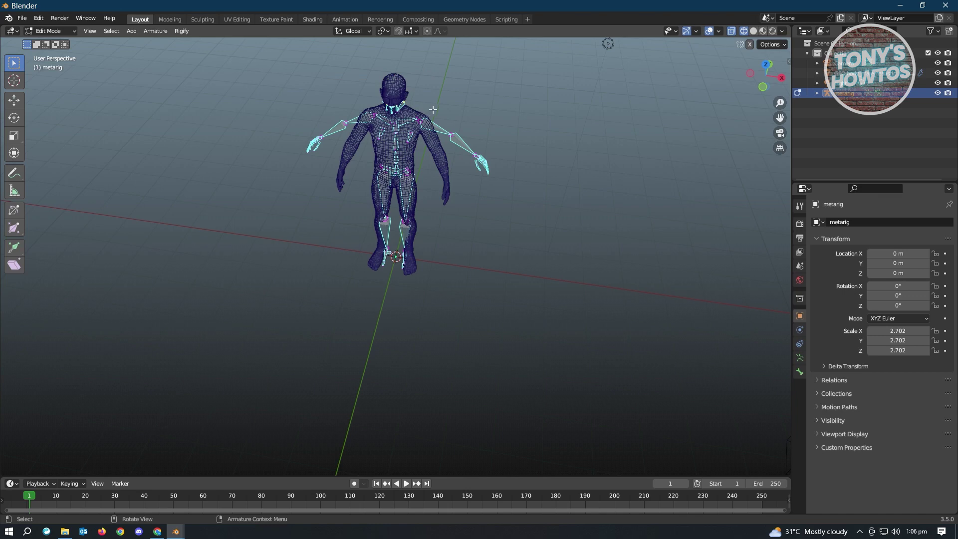
pyautogui.hotkey('ctrl', 'z')
pyautogui.hotkey('ctrl', 'z')
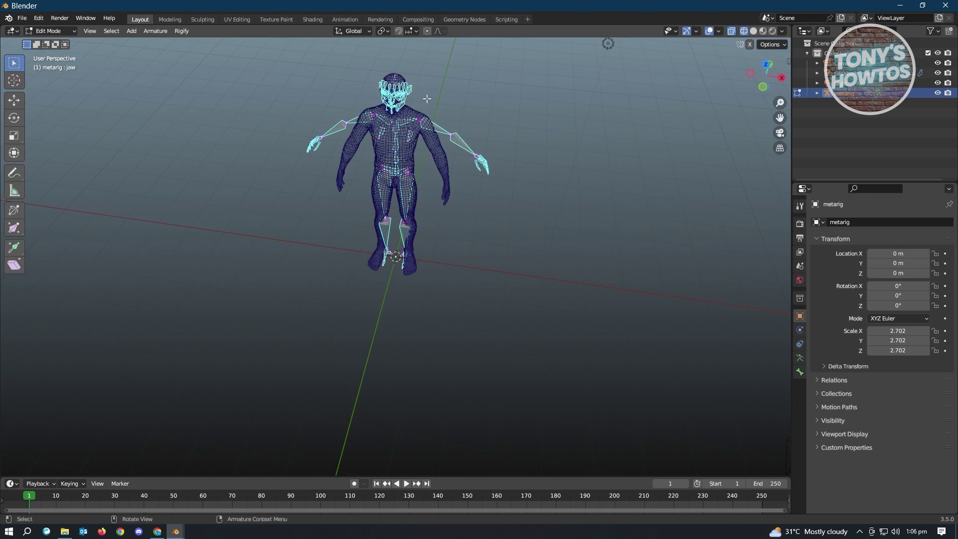
pyautogui.moveTo(427, 98); pyautogui.dragTo(401, 93, button='middle')
pyautogui.moveTo(378, 90); pyautogui.dragTo(416, 59)
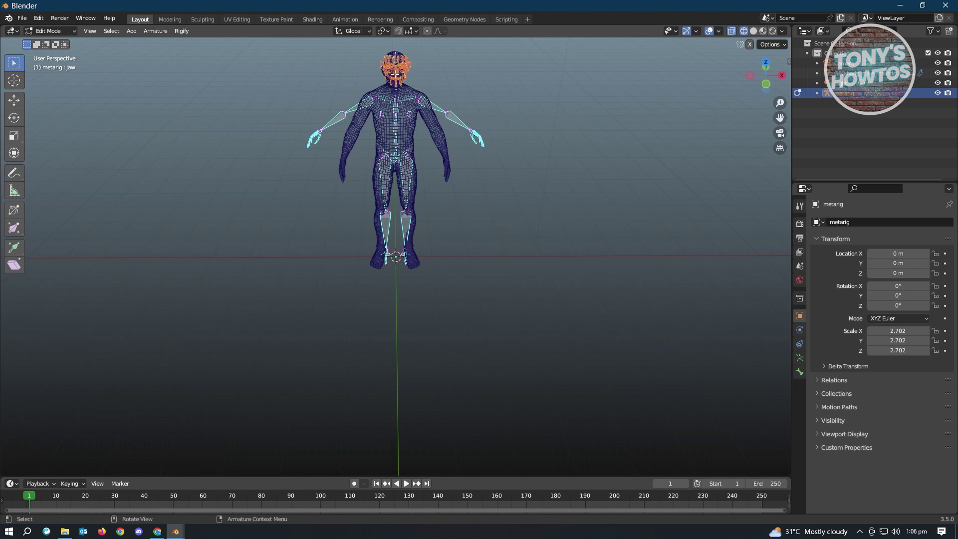
pyautogui.press('x')
pyautogui.click(391, 74)
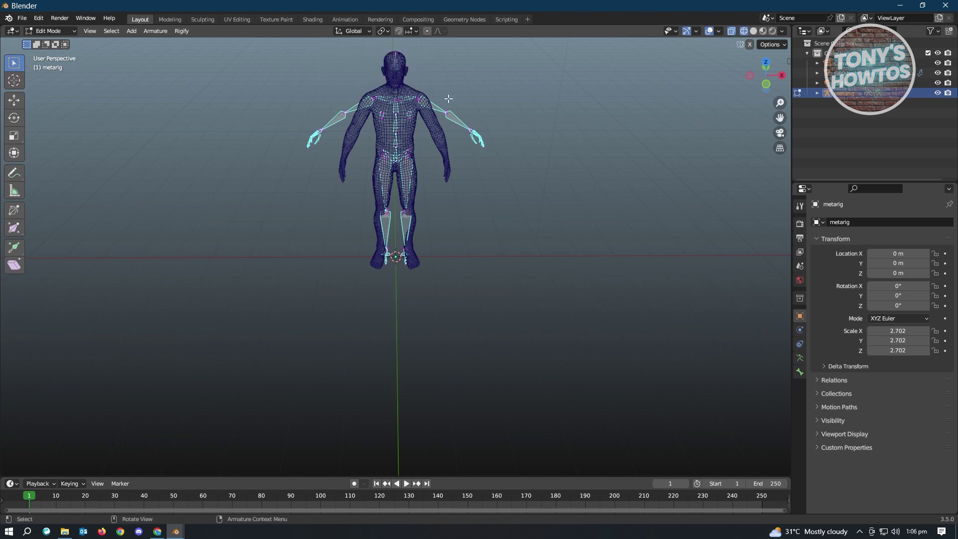
pyautogui.moveTo(449, 99); pyautogui.dragTo(430, 225, button='middle')
pyautogui.moveTo(412, 132); pyautogui.dragTo(284, 97, button='middle')
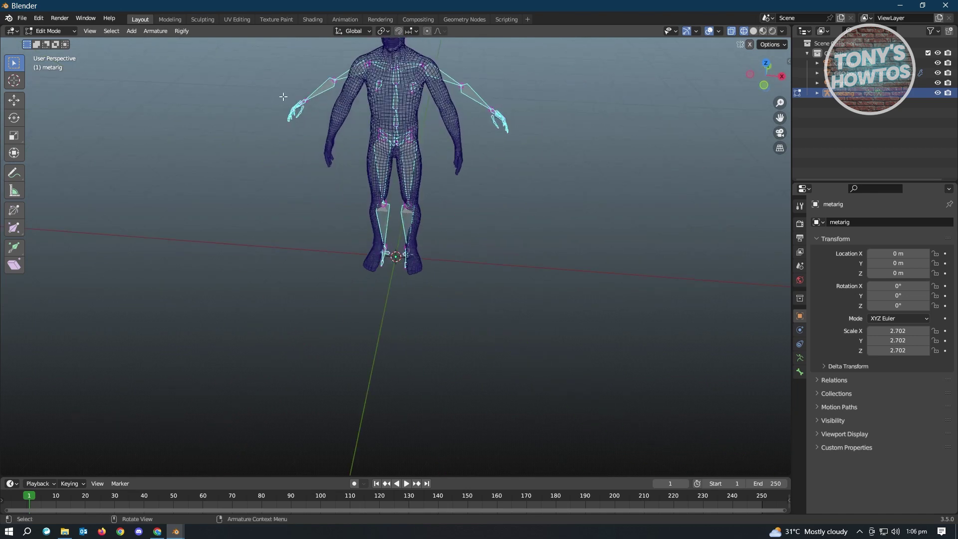
pyautogui.scroll(-3, 441, 122)
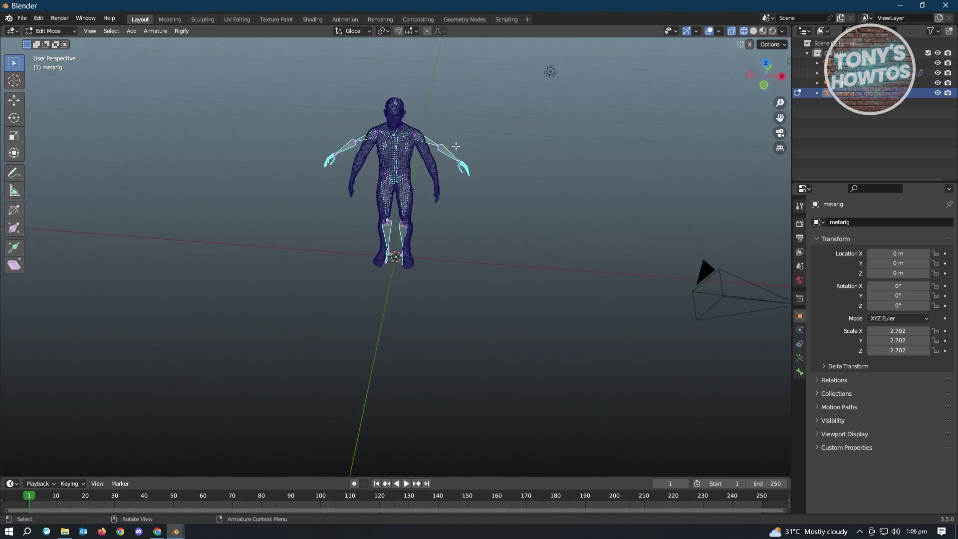
pyautogui.scroll(1, 396, 181)
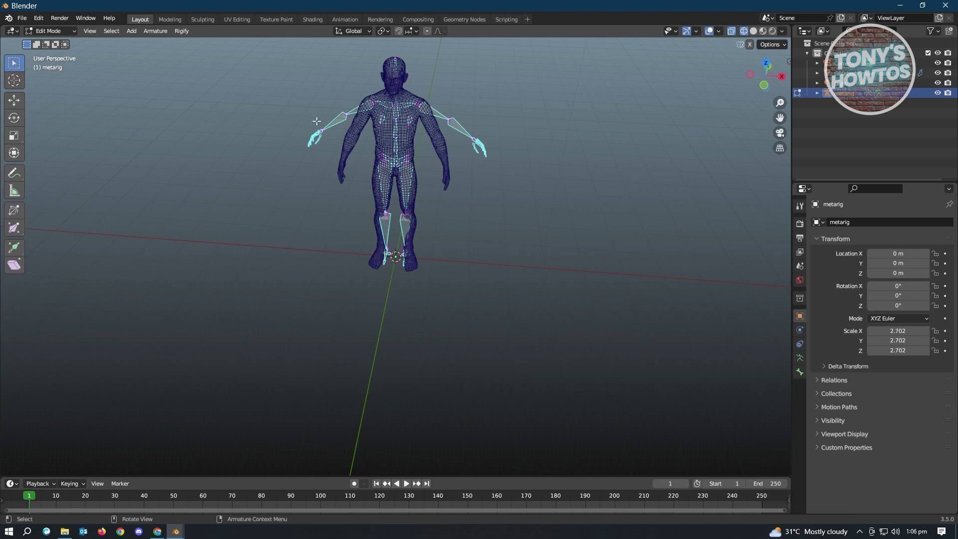
pyautogui.moveTo(286, 167); pyautogui.dragTo(384, 107)
pyautogui.press('g')
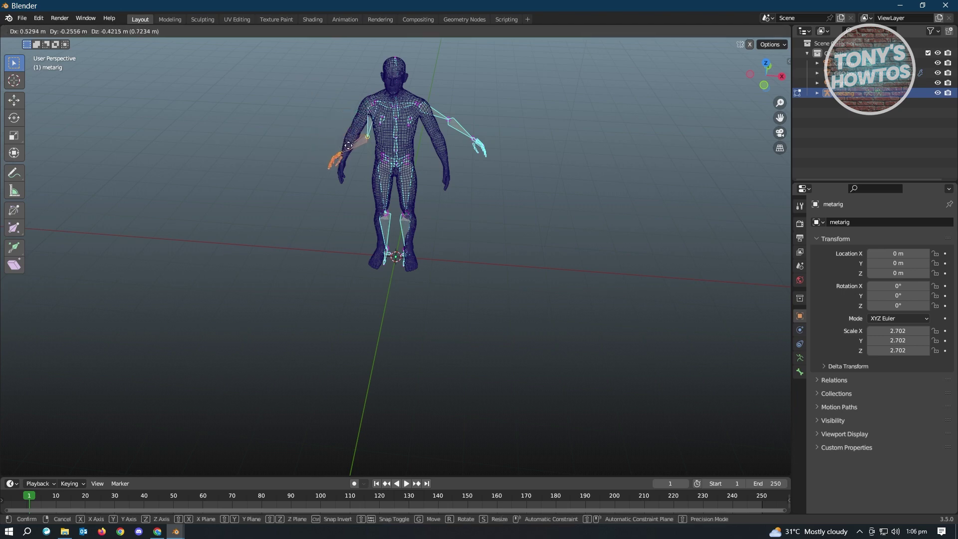
pyautogui.click(327, 132)
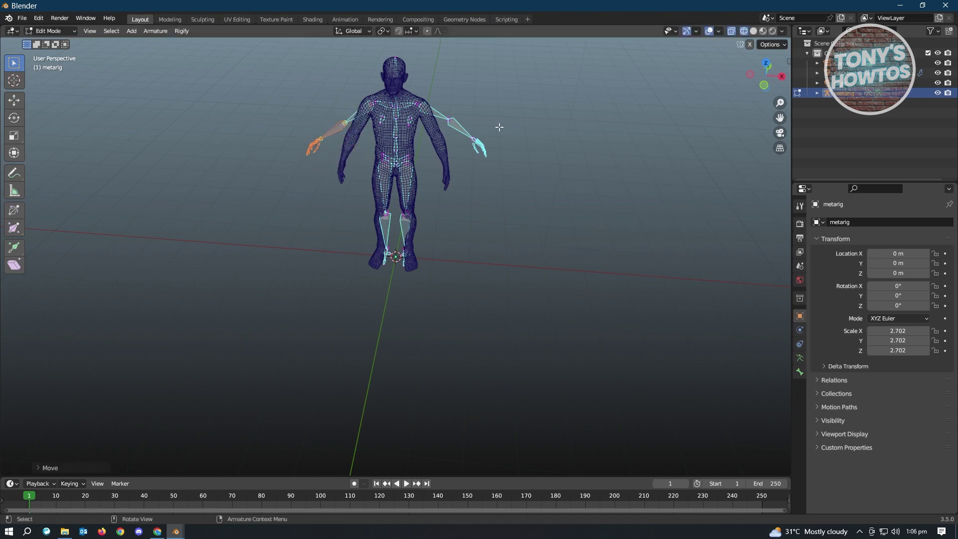
pyautogui.hotkey('ctrl', 'z')
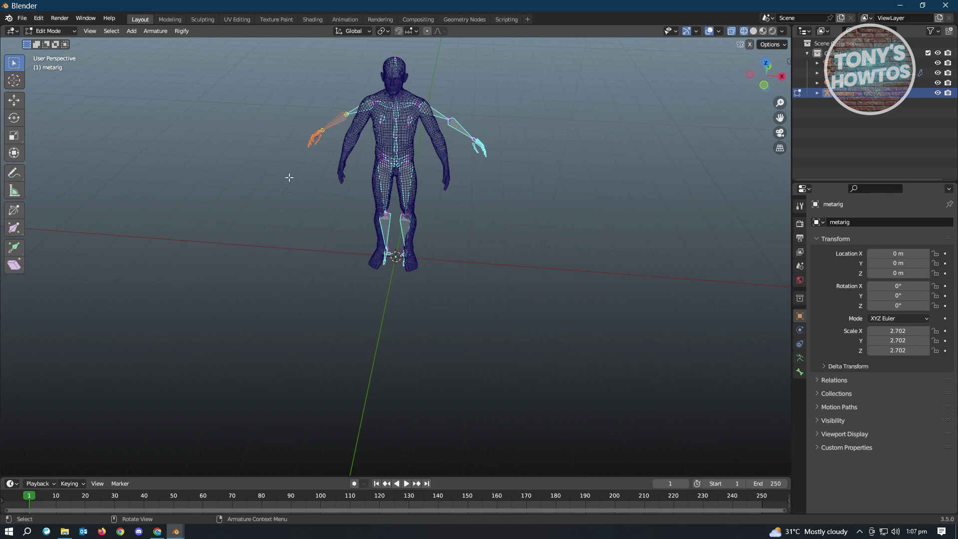
# Enable X-Axis mirror in the armature options and box-select the left arm bones
pyautogui.click(783, 45)
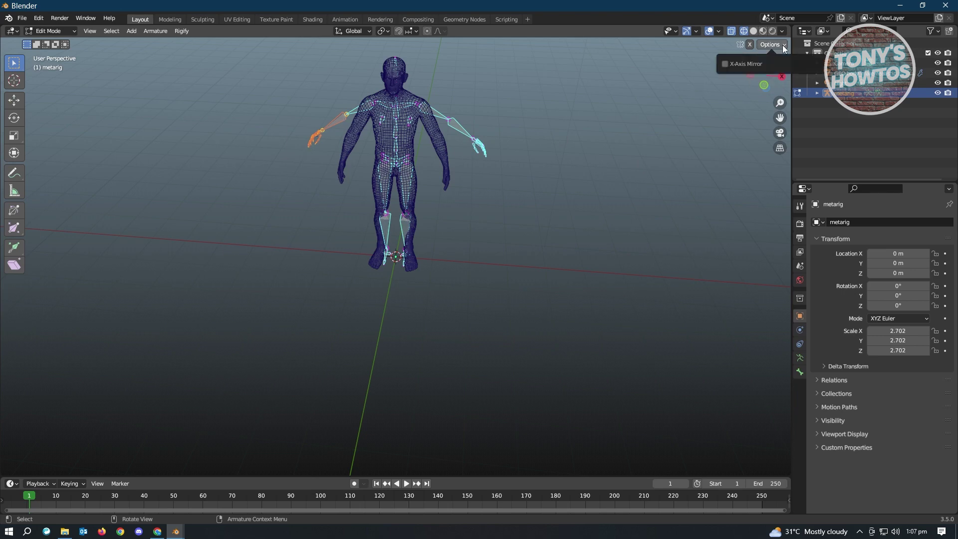
pyautogui.click(724, 65)
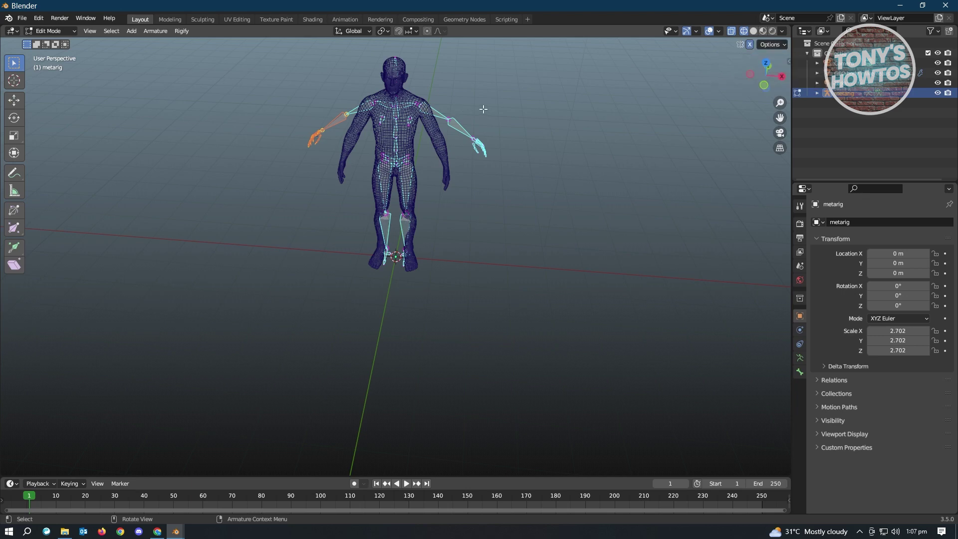
pyautogui.click(236, 173)
pyautogui.moveTo(236, 173); pyautogui.dragTo(356, 93)
# Move the upper arm joint onto the model's arm, orbiting to check placement
pyautogui.click(360, 107)
pyautogui.press('g')
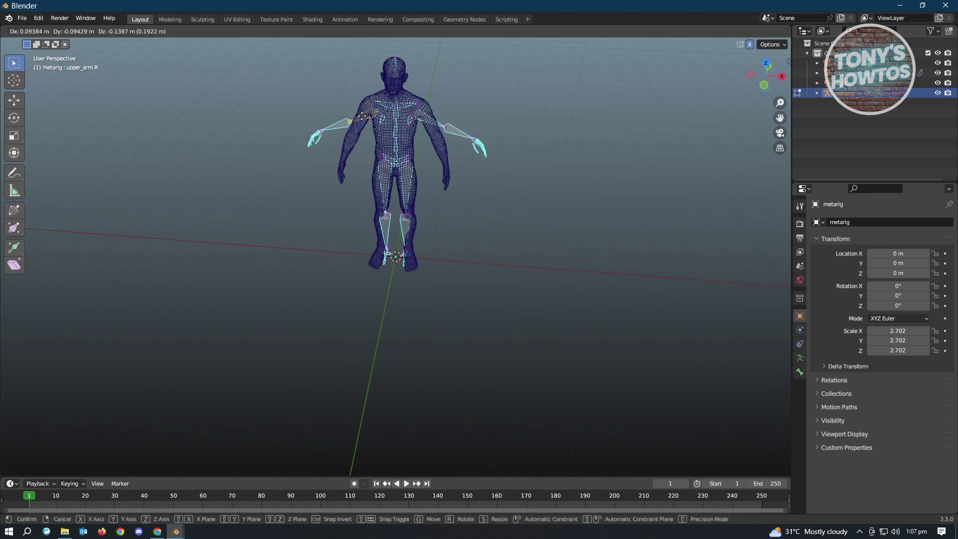
pyautogui.click(363, 116)
pyautogui.scroll(2, 528, 131)
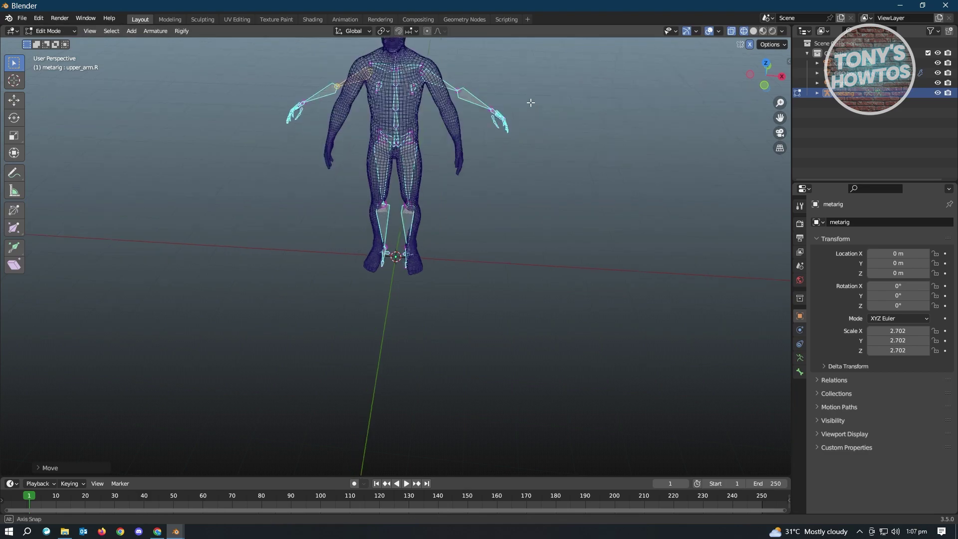
pyautogui.moveTo(530, 103)
pyautogui.mouseDown(button='middle')
pyautogui.moveTo(631, 113)
pyautogui.moveTo(582, 118)
pyautogui.moveTo(546, 145)
pyautogui.moveTo(525, 100)
pyautogui.mouseUp(button='middle')
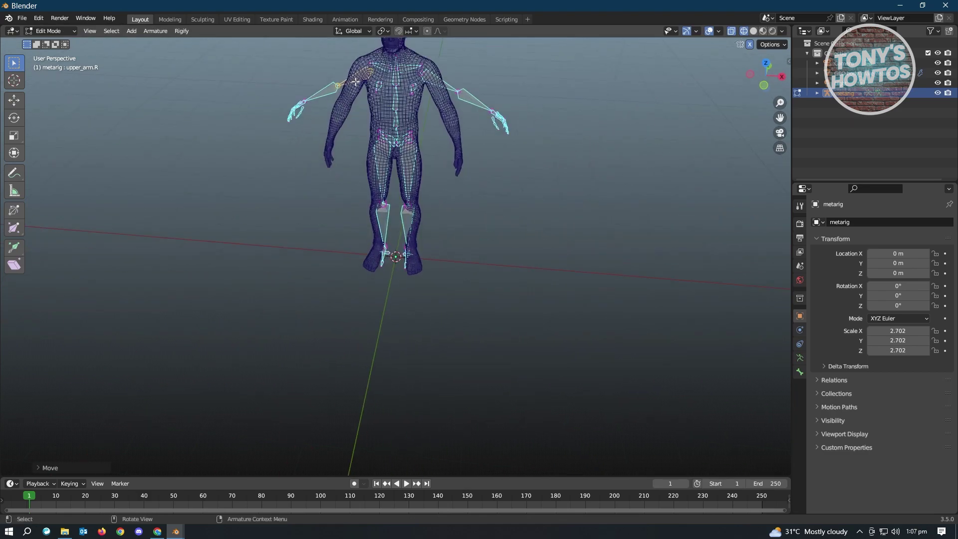
pyautogui.press('g')
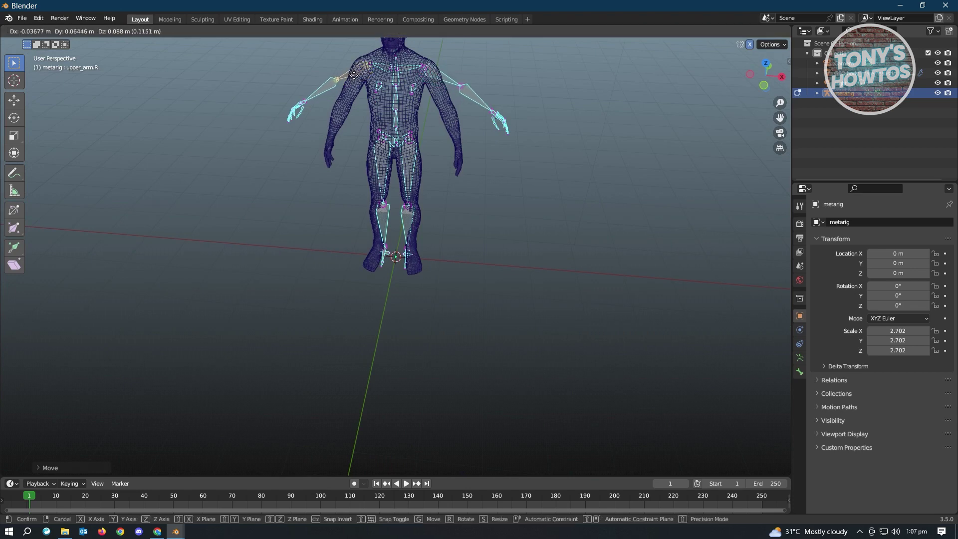
pyautogui.click(331, 88)
# Lower the upper arm bones onto the arms, undoing an accidentally added bone
pyautogui.click(337, 84)
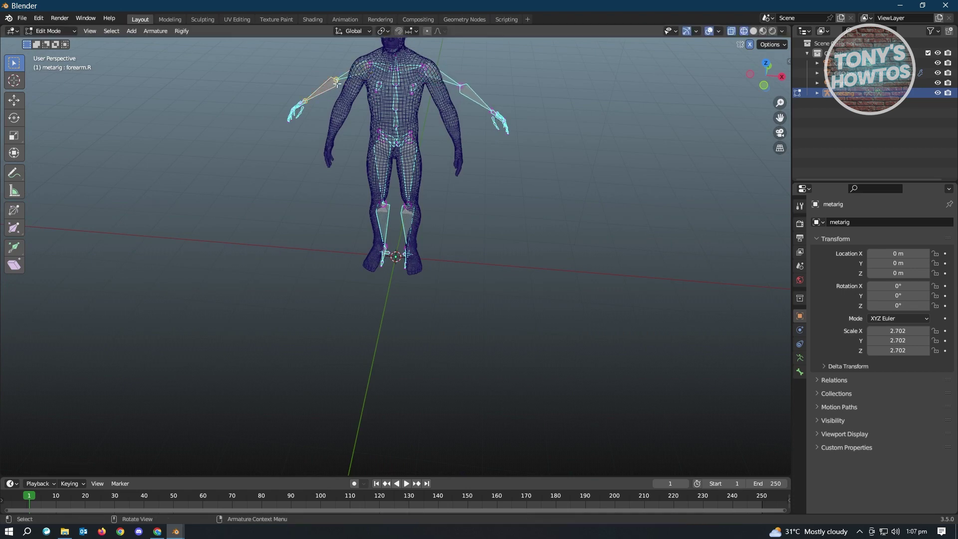
pyautogui.click(338, 84)
pyautogui.hotkey('shift', 'a')
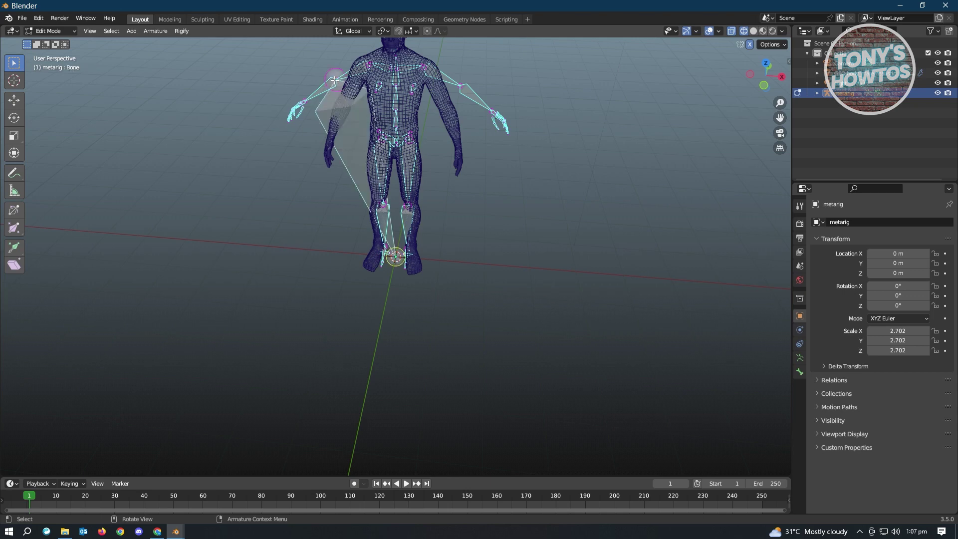
pyautogui.hotkey('ctrl', 'z')
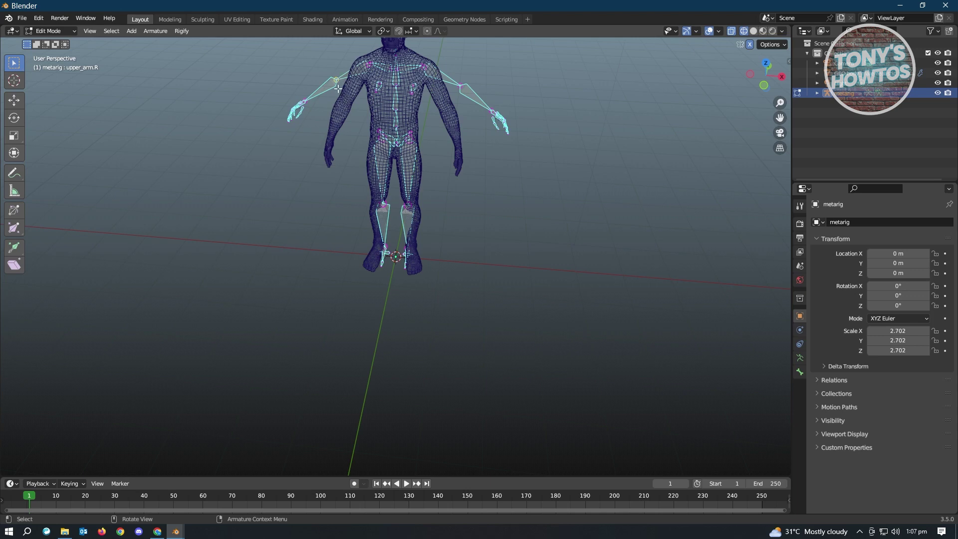
pyautogui.press('g')
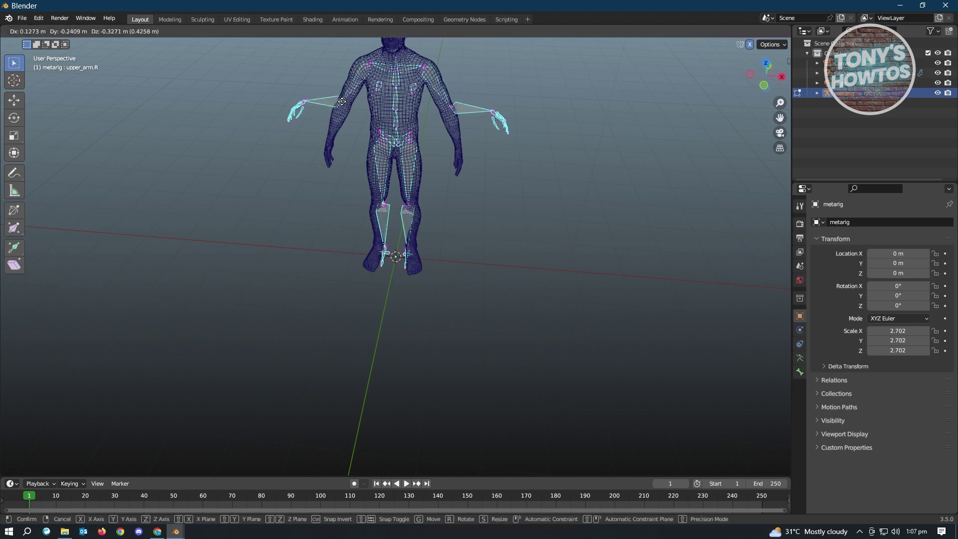
pyautogui.click(344, 103)
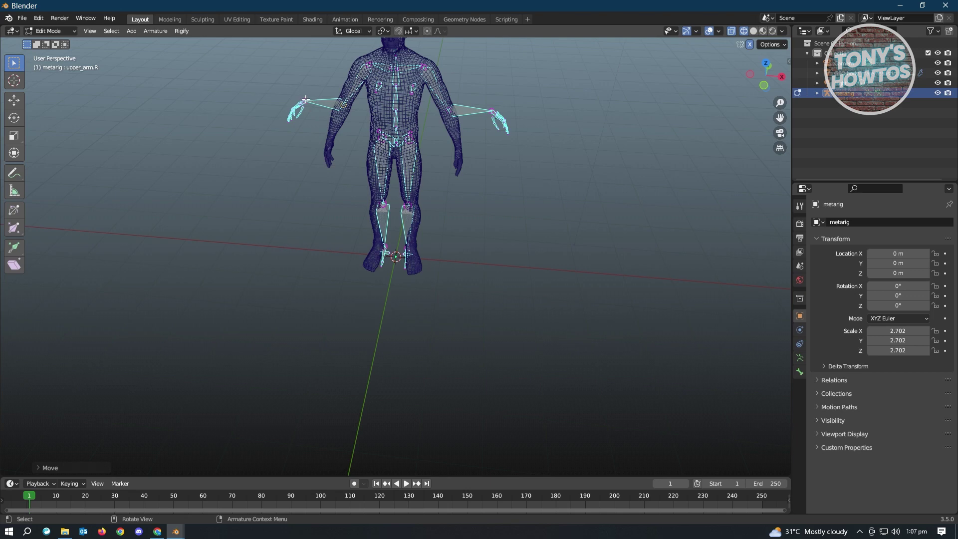
# Move the forearm bones down to the wrists and box-select the right hand and thumb bones
pyautogui.click(305, 100)
pyautogui.press('g')
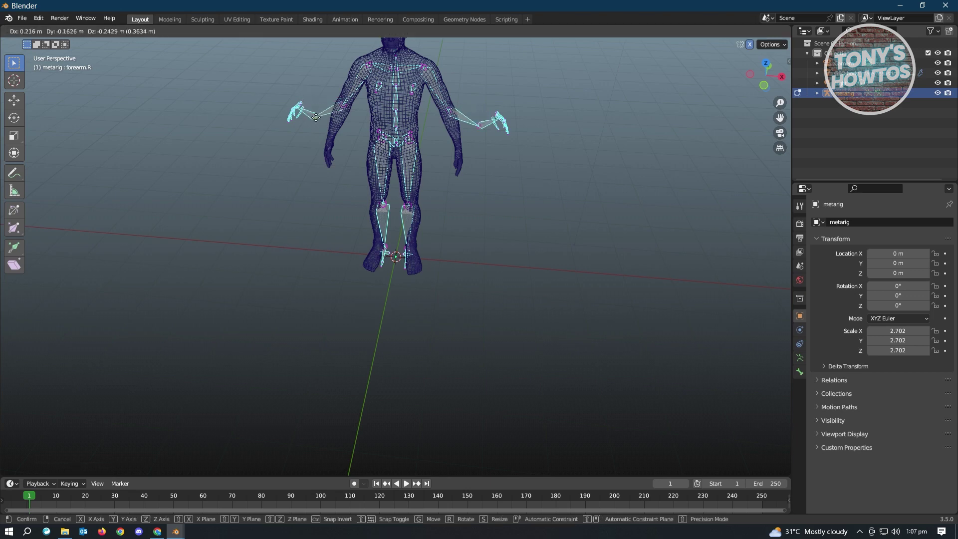
pyautogui.click(328, 136)
pyautogui.scroll(5, 329, 136)
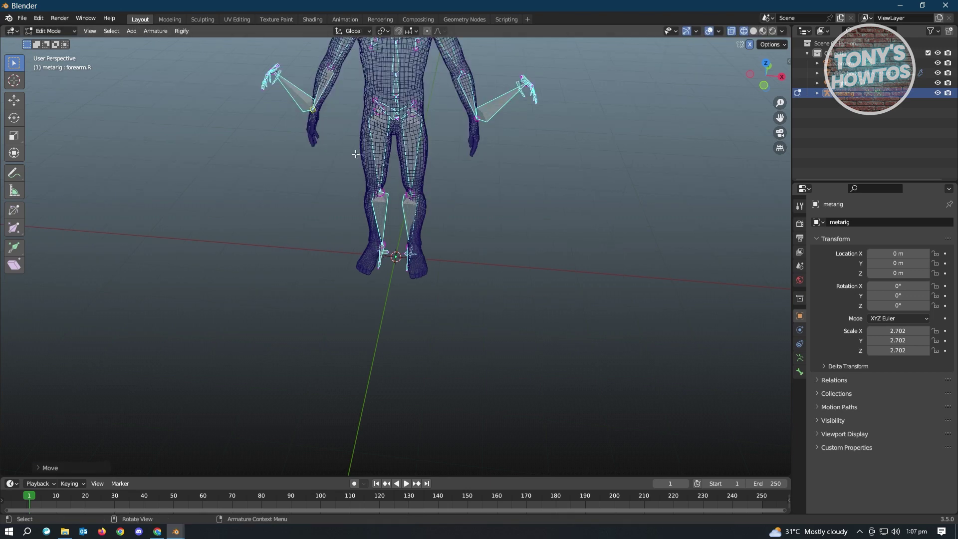
pyautogui.moveTo(350, 125); pyautogui.dragTo(309, 122, button='middle')
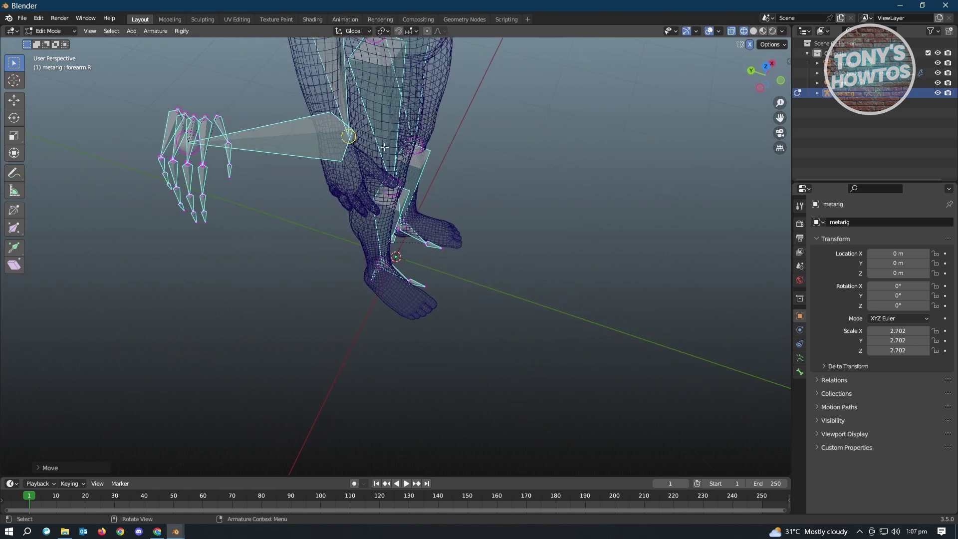
pyautogui.moveTo(170, 107); pyautogui.dragTo(249, 248)
pyautogui.keyDown('shift'); pyautogui.moveTo(150, 39); pyautogui.dragTo(253, 270); pyautogui.keyUp('shift')
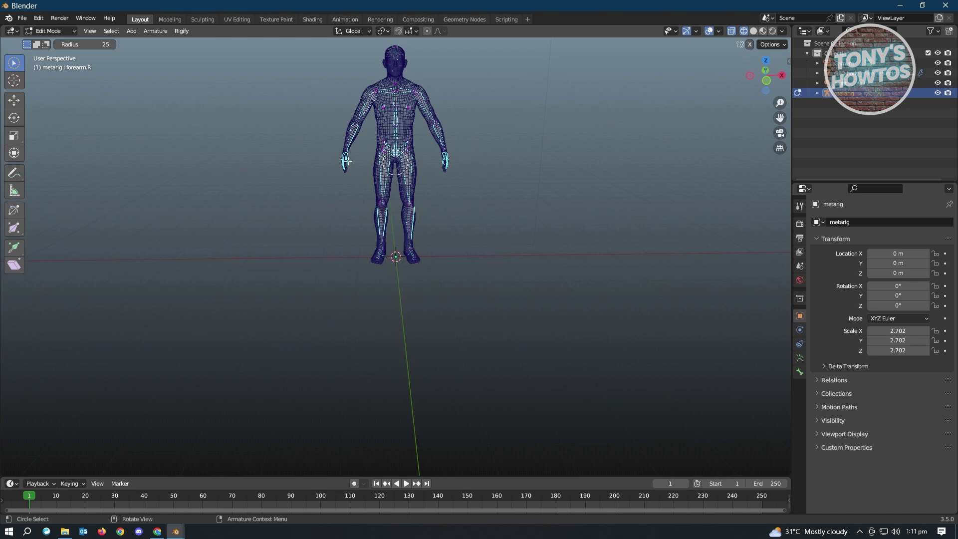
# Return to Object Mode, then select GEO-body_male_realistic and the metarig in the Outliner, metarig active
pyautogui.click(55, 33)
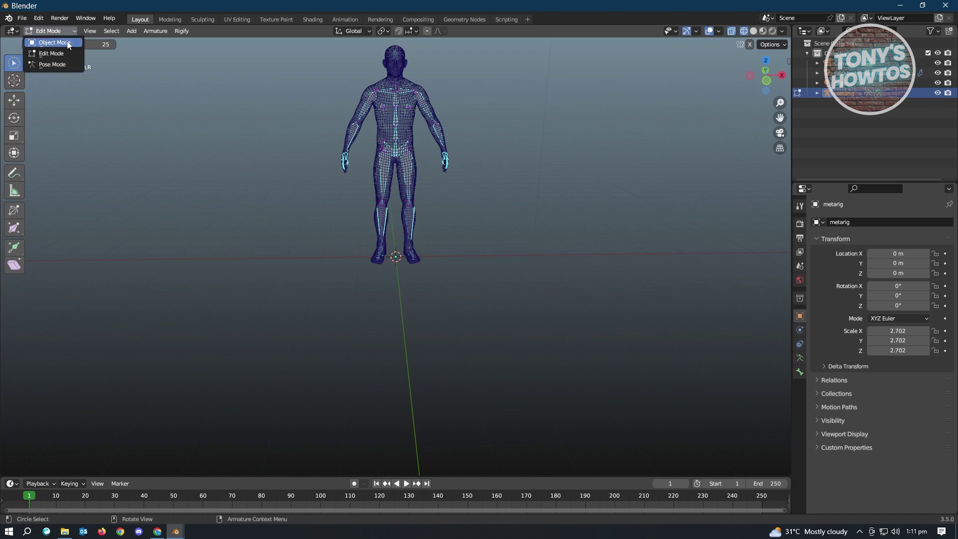
pyautogui.click(64, 42)
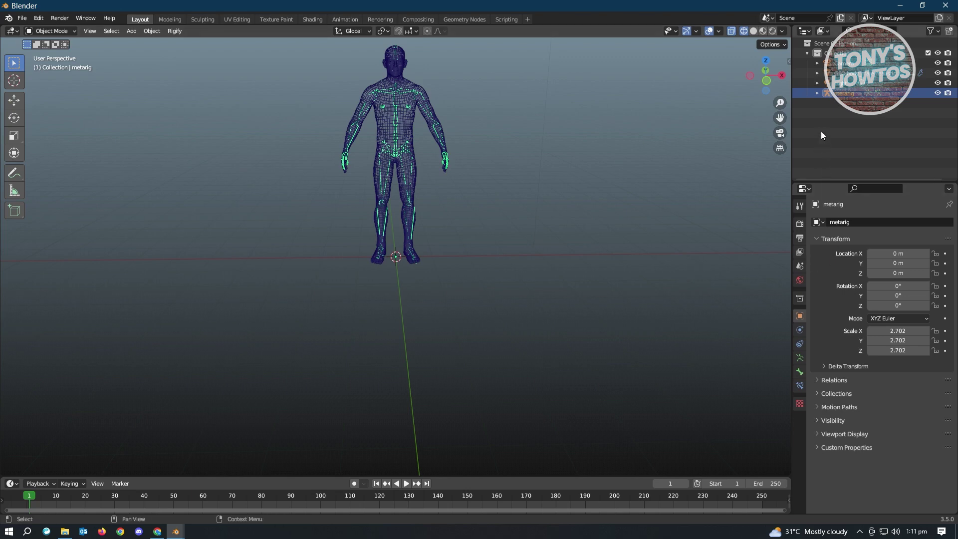
pyautogui.click(844, 73)
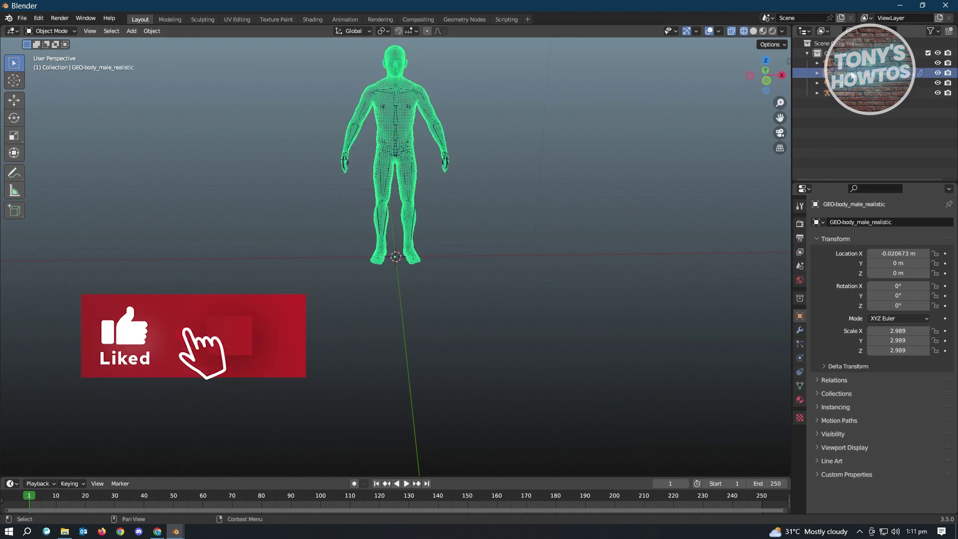
pyautogui.click(848, 94)
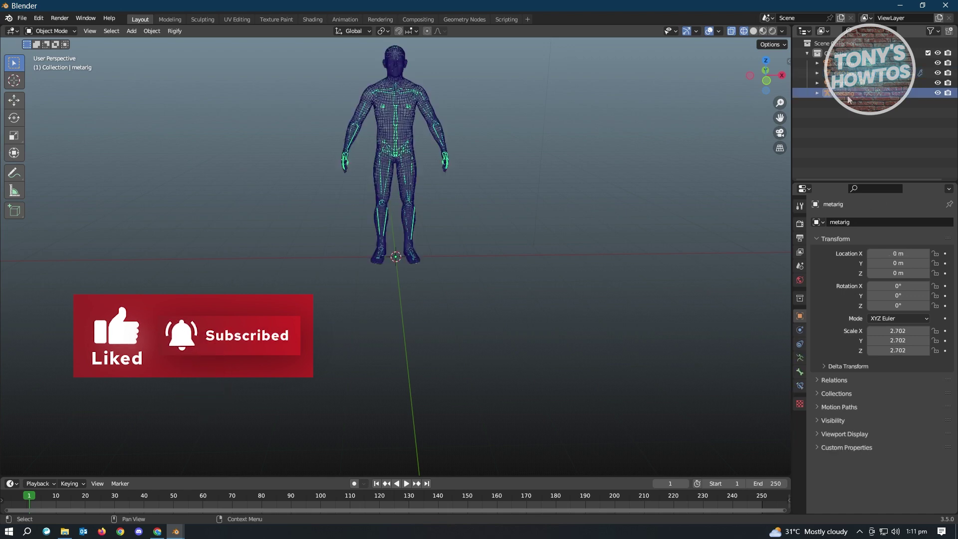
pyautogui.click(851, 73)
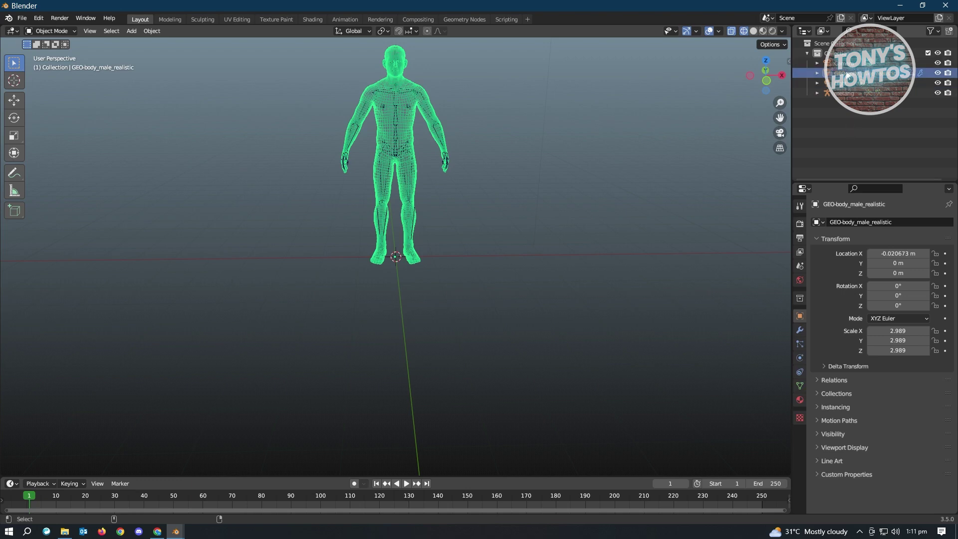
pyautogui.click(852, 94)
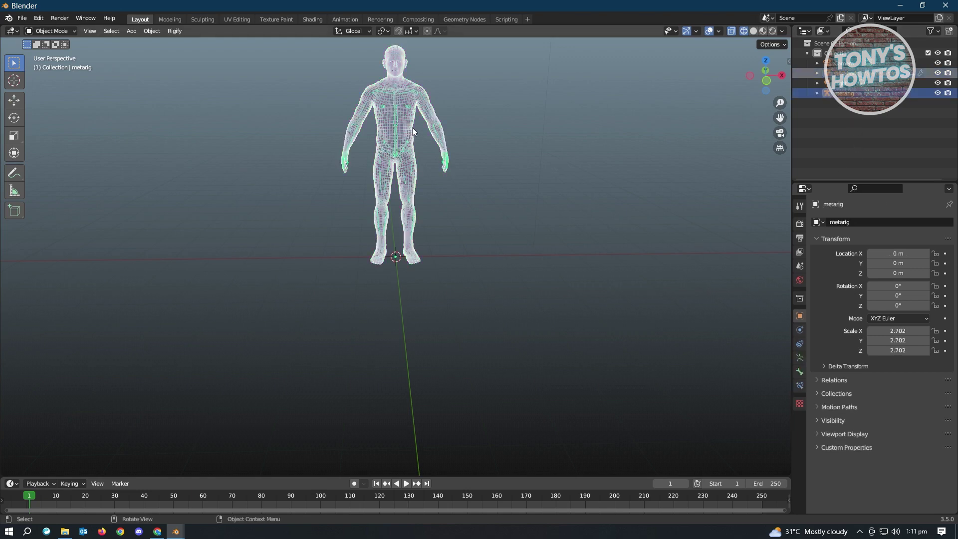
# Parent the body to the metarig with Armature Deform With Automatic Weights, then show solid shading
pyautogui.hotkey('ctrl', 'p')
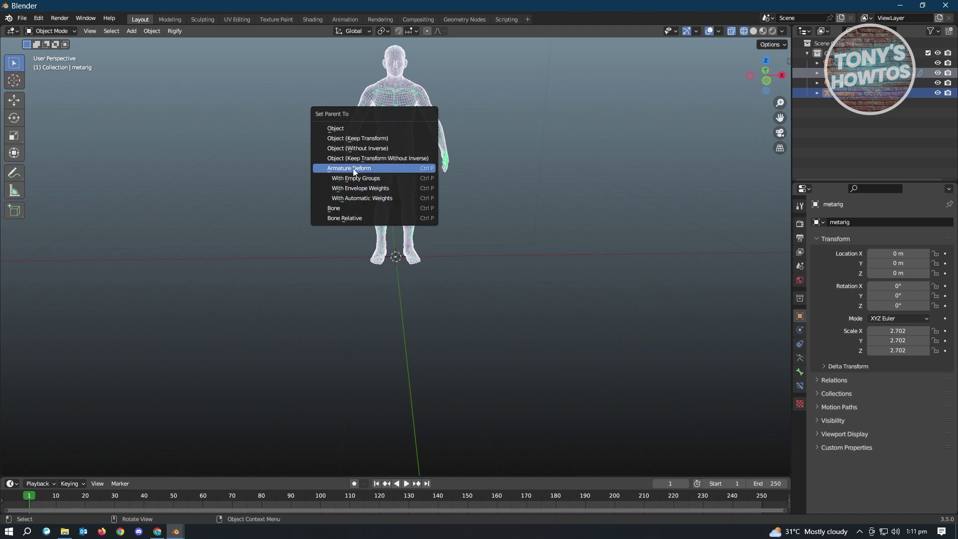
pyautogui.click(369, 199)
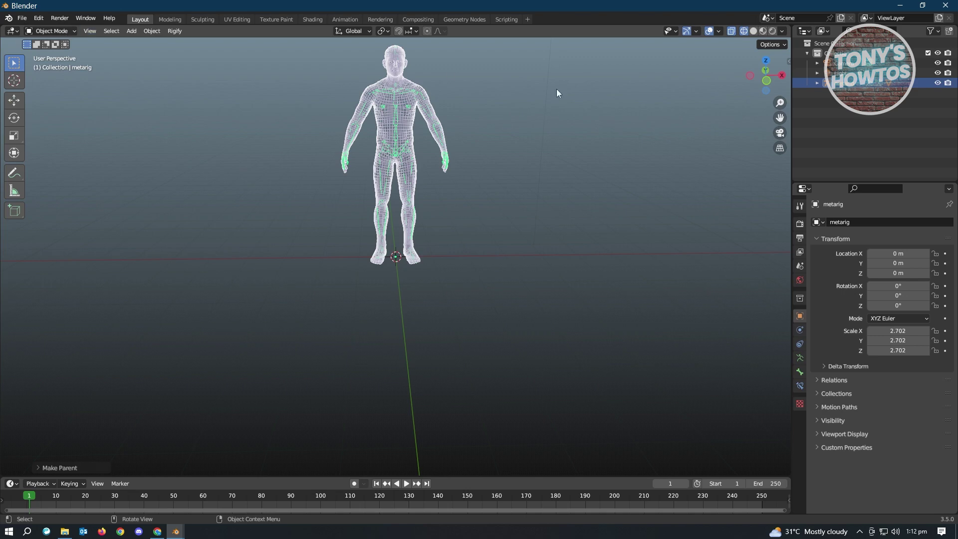
pyautogui.click(753, 31)
# Enter Pose Mode and test-rotate the left forearm bone, cancelling back to the rest pose
pyautogui.click(56, 31)
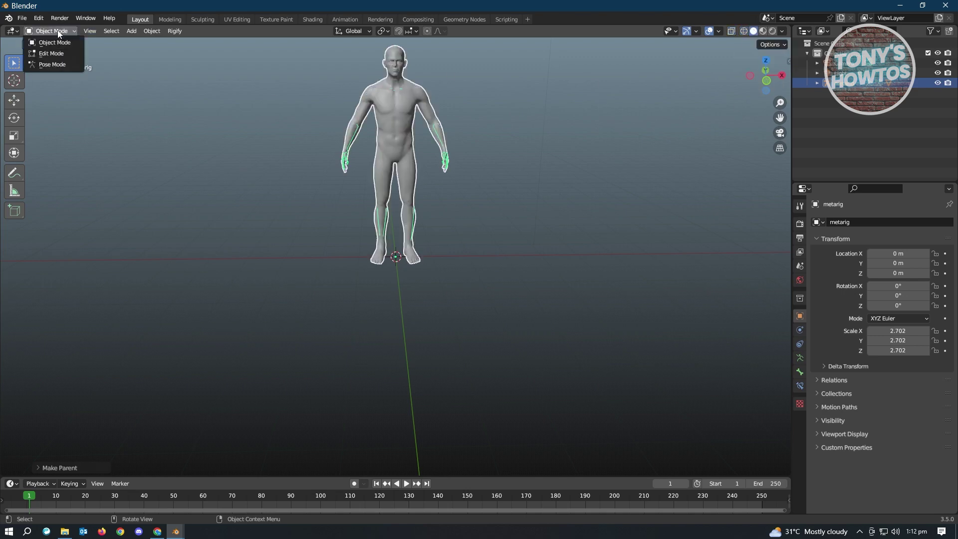
pyautogui.click(52, 64)
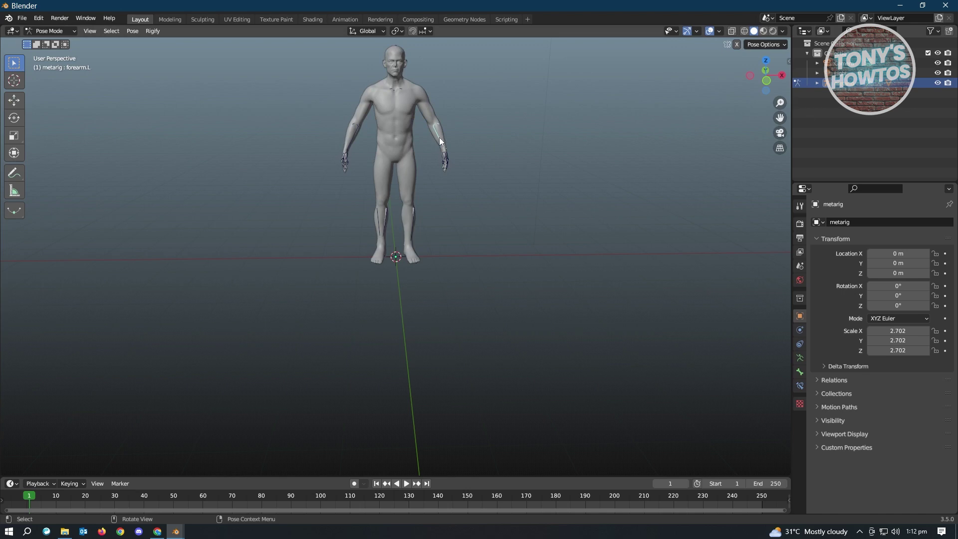
pyautogui.press('r')
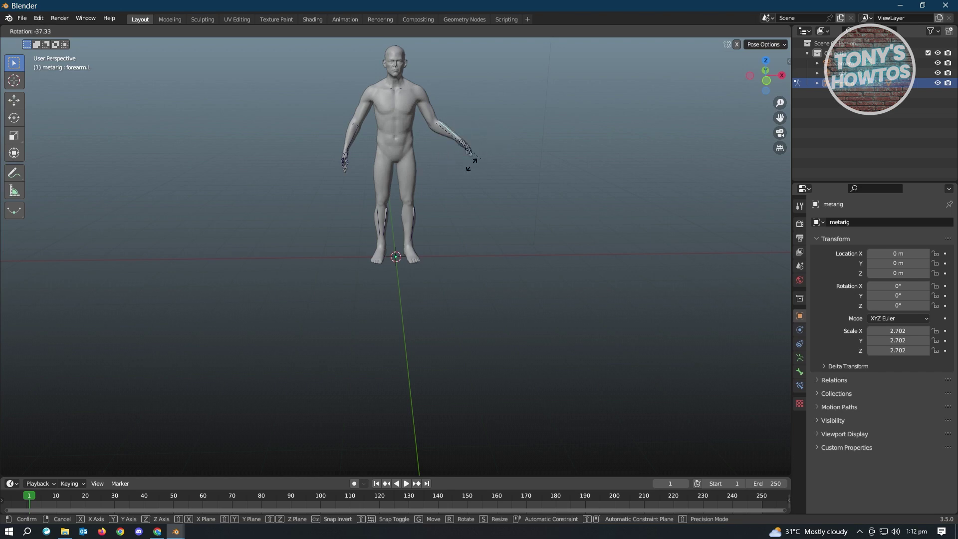
pyautogui.rightClick(441, 171)
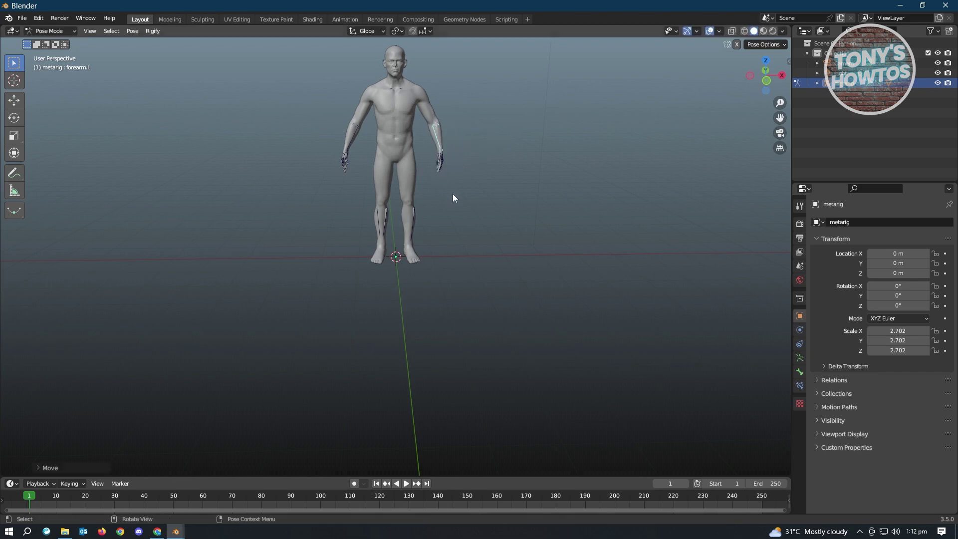
pyautogui.moveTo(454, 195); pyautogui.dragTo(443, 237, button='middle')
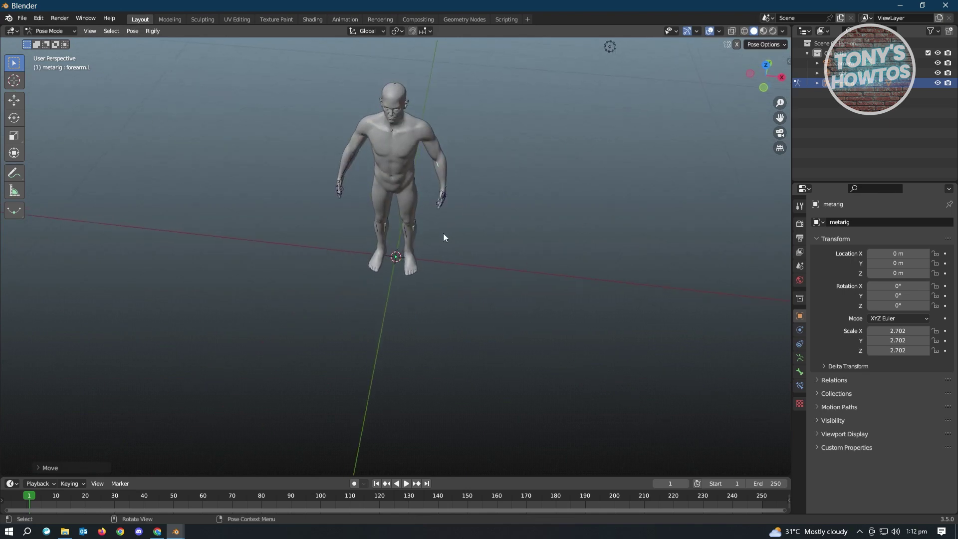